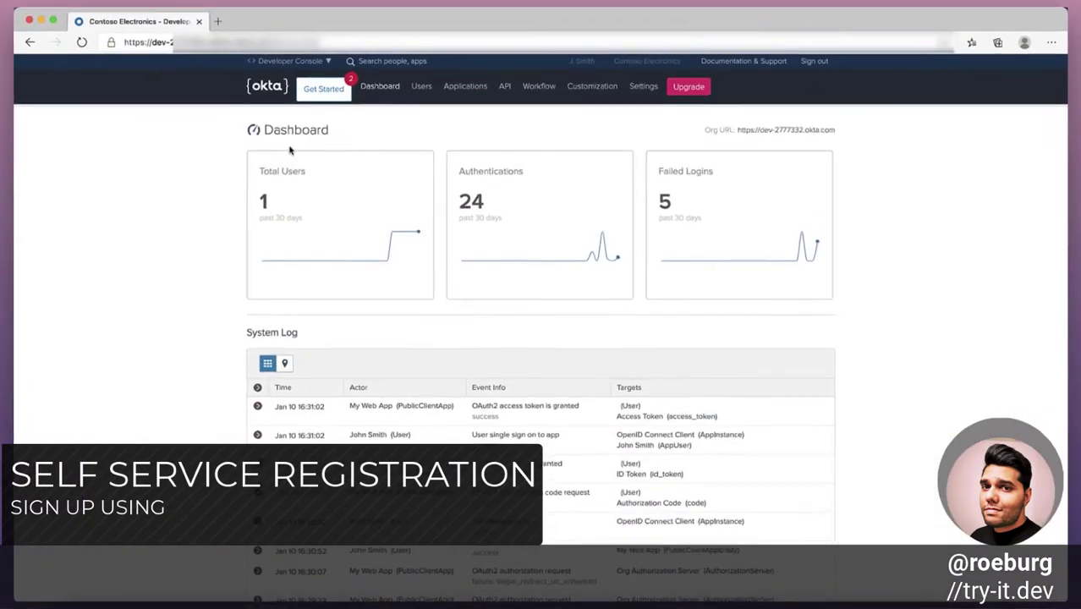
# - Switch the admin console to the Classic UI and open the Self-Service Registration settings
pyautogui.click(324, 91)
pyautogui.click(284, 74)
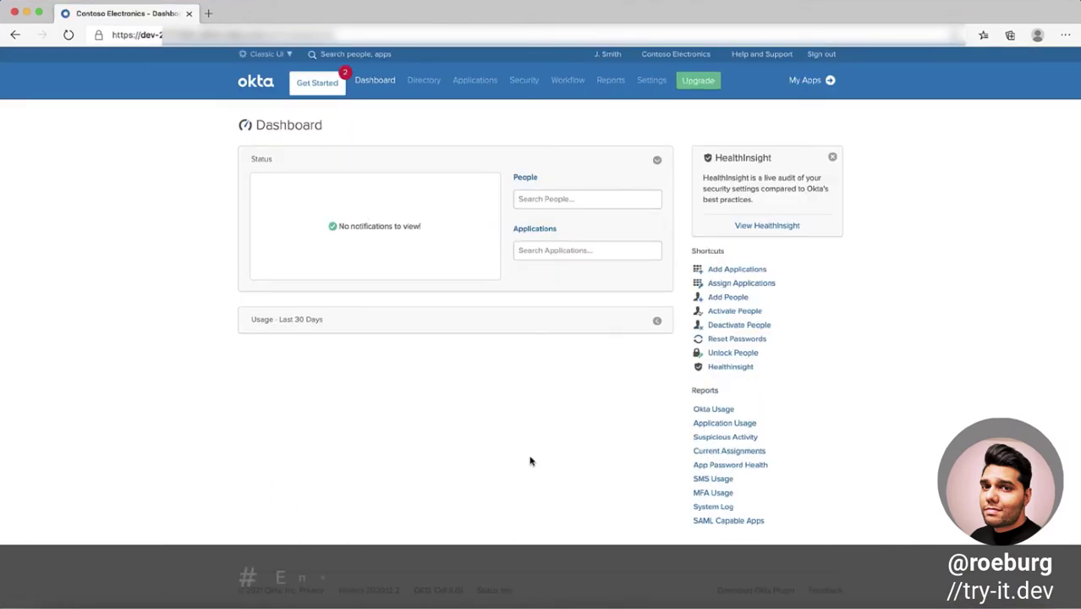
pyautogui.moveTo(429, 89)
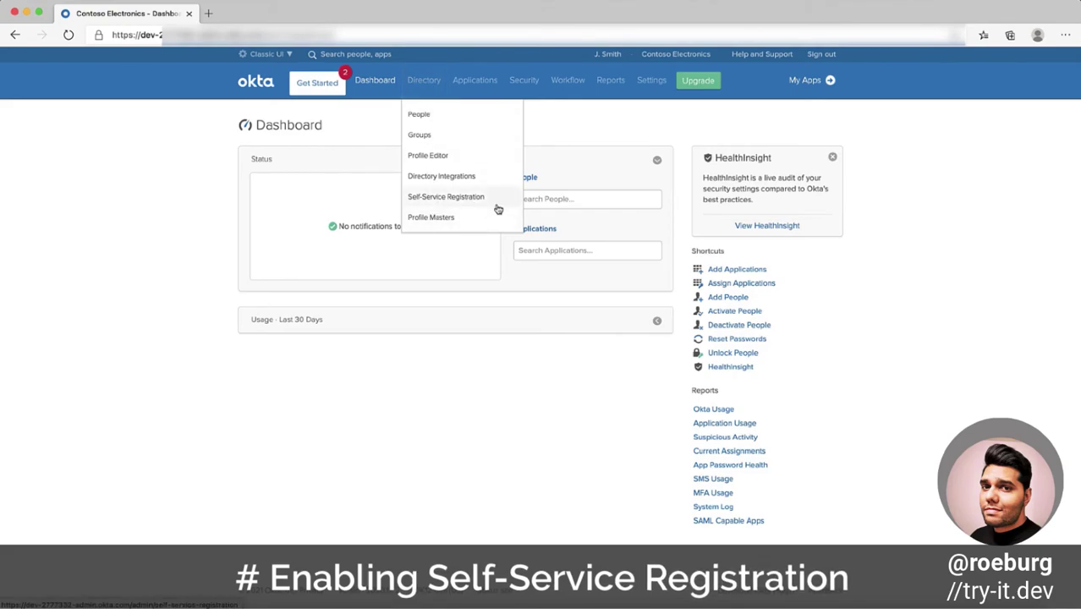
pyautogui.click(501, 200)
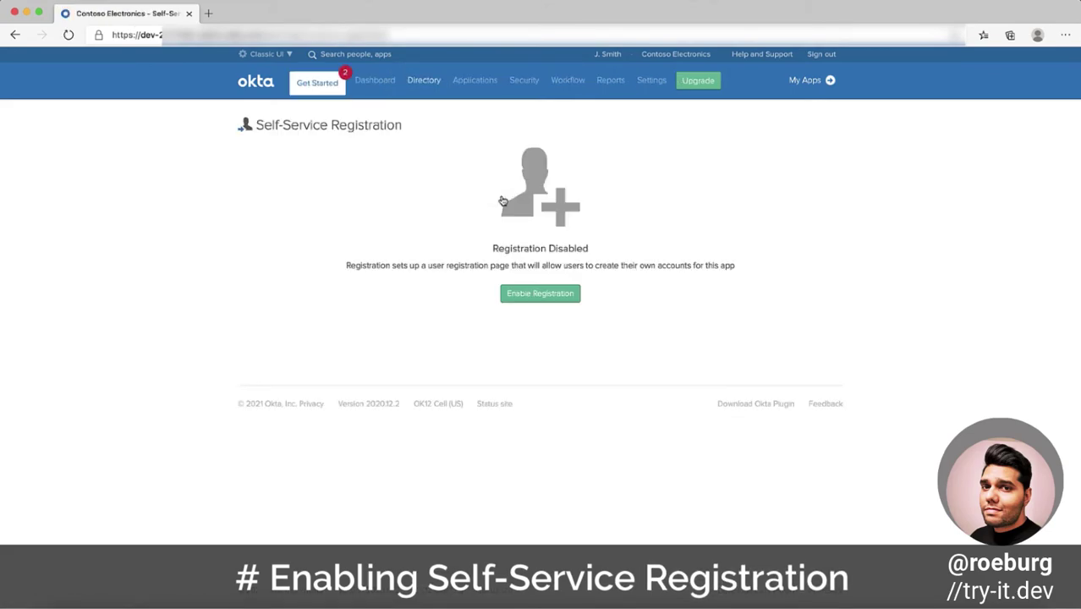
# - Enable self-service registration, save it, and start logging in to the Express sample app
pyautogui.click(540, 294)
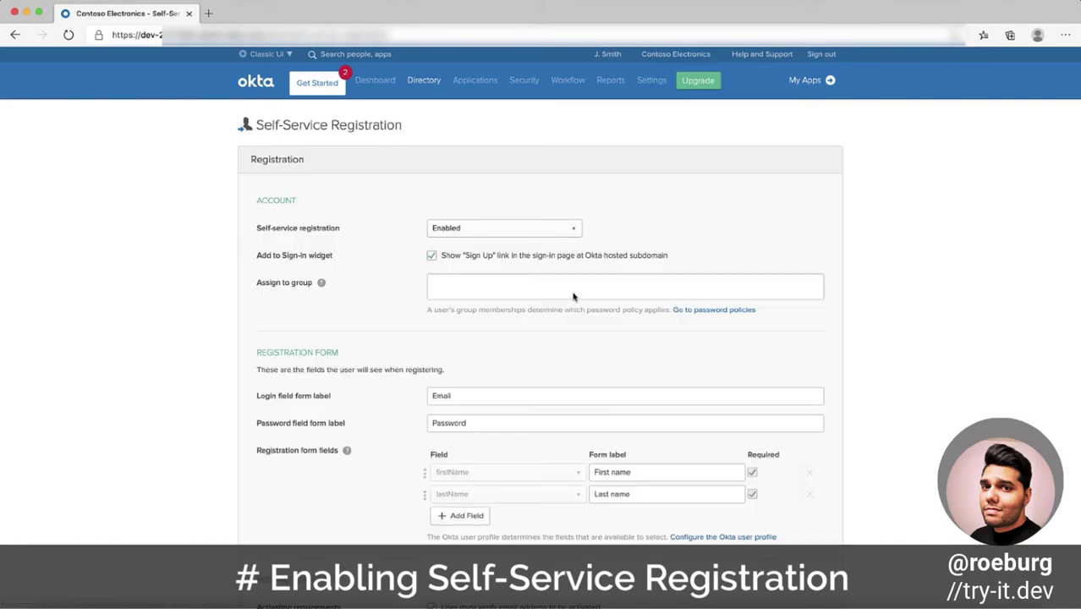
pyautogui.scroll(-5, 913, 343)
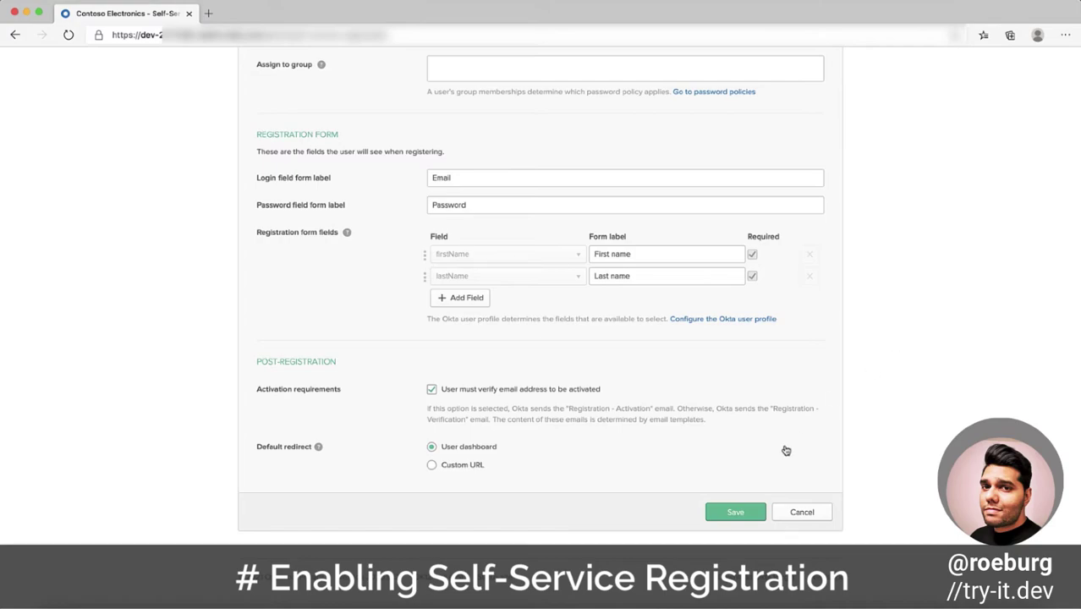
pyautogui.click(735, 512)
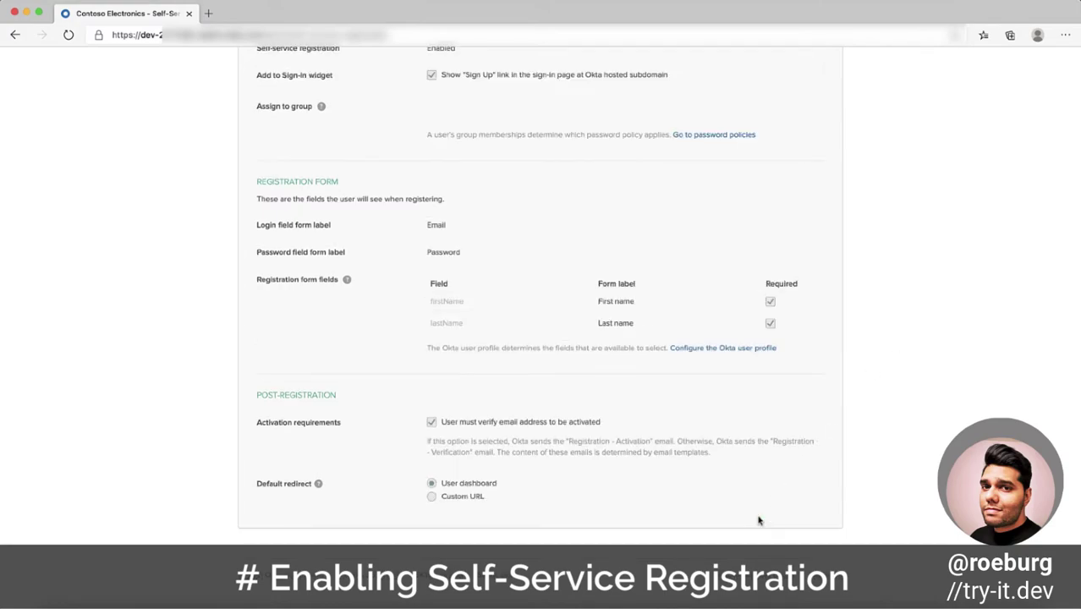
pyautogui.scroll(5, 759, 520)
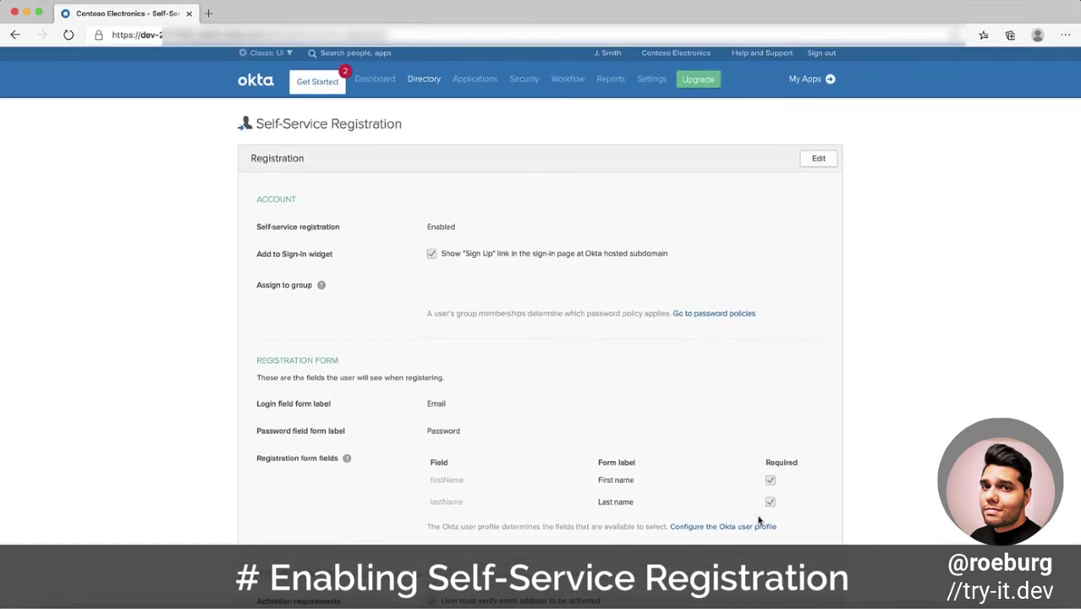
pyautogui.click(174, 285)
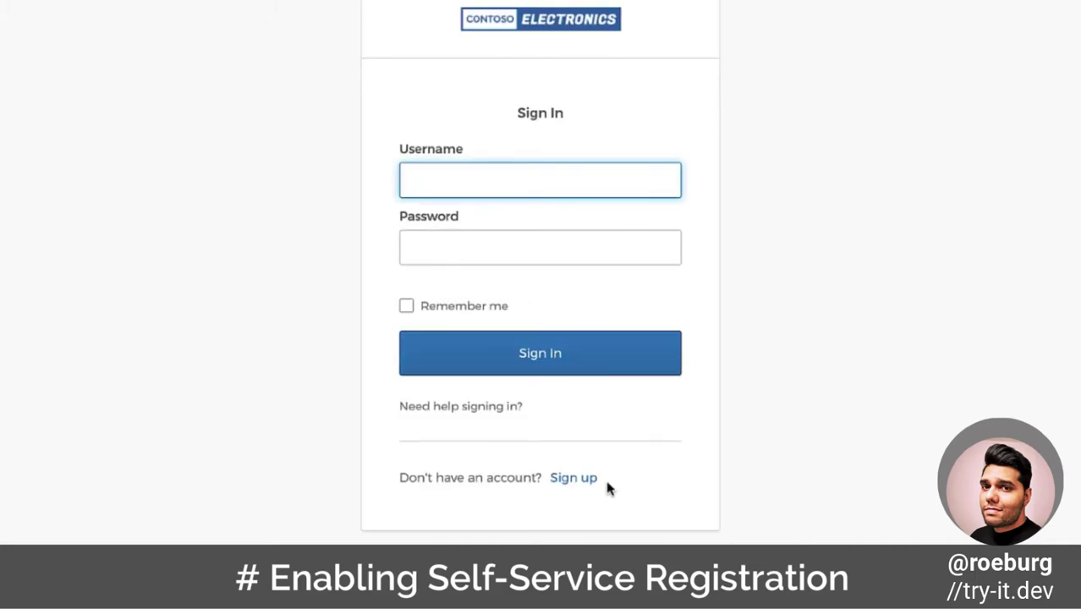
# - Sign up with the pasted e-mail, a password and the user's name, then open the activation email in Outlook
pyautogui.click(572, 480)
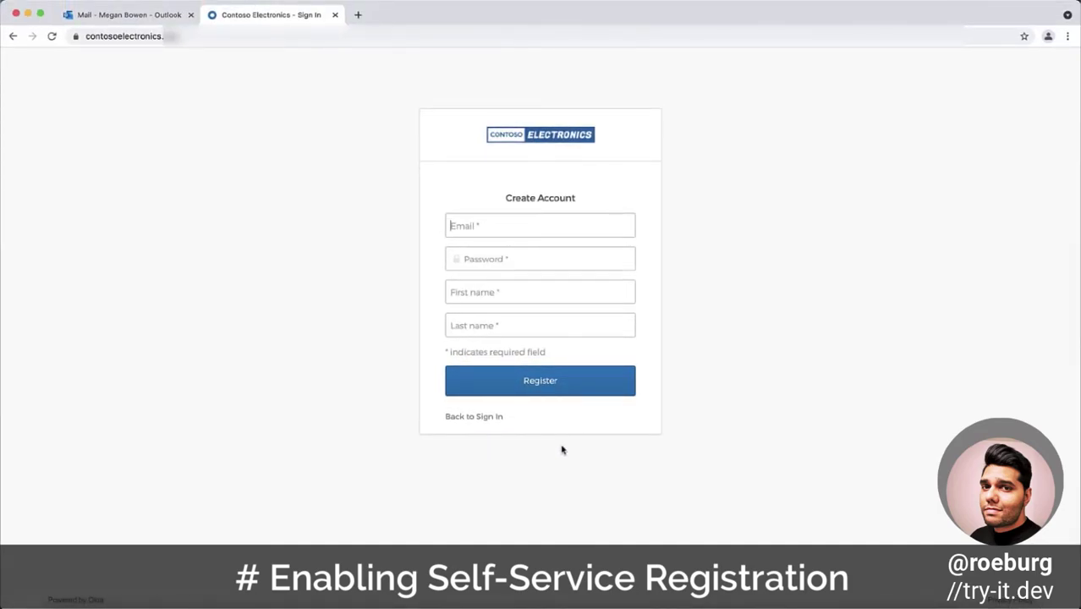
pyautogui.press('super+v')
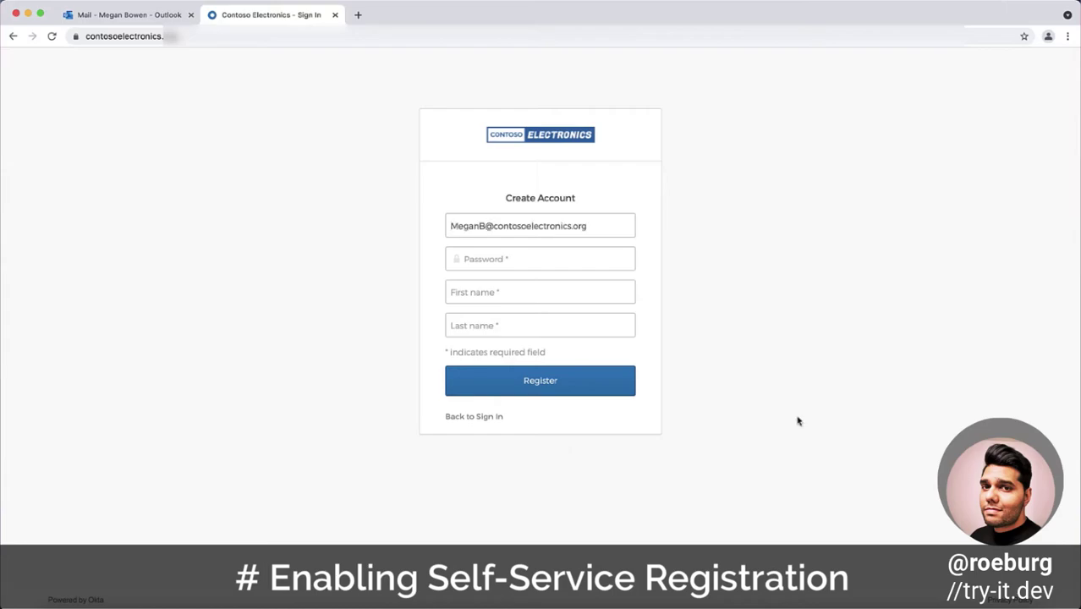
pyautogui.press('Tab')
pyautogui.write('Password')
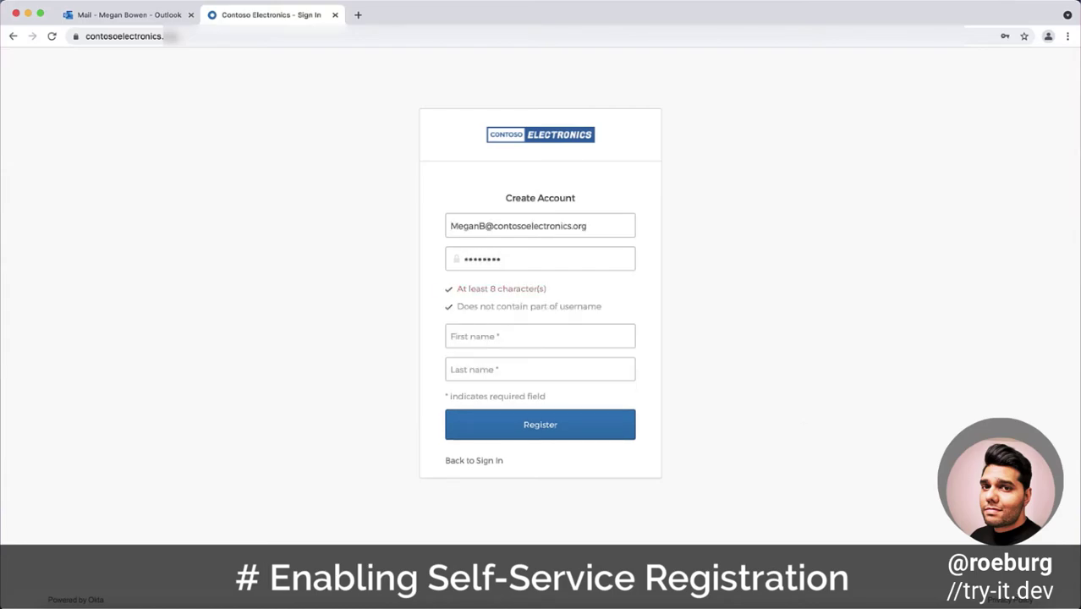
pyautogui.click(540, 336)
pyautogui.write('Megan')
pyautogui.write('Bowen')
pyautogui.click(594, 431)
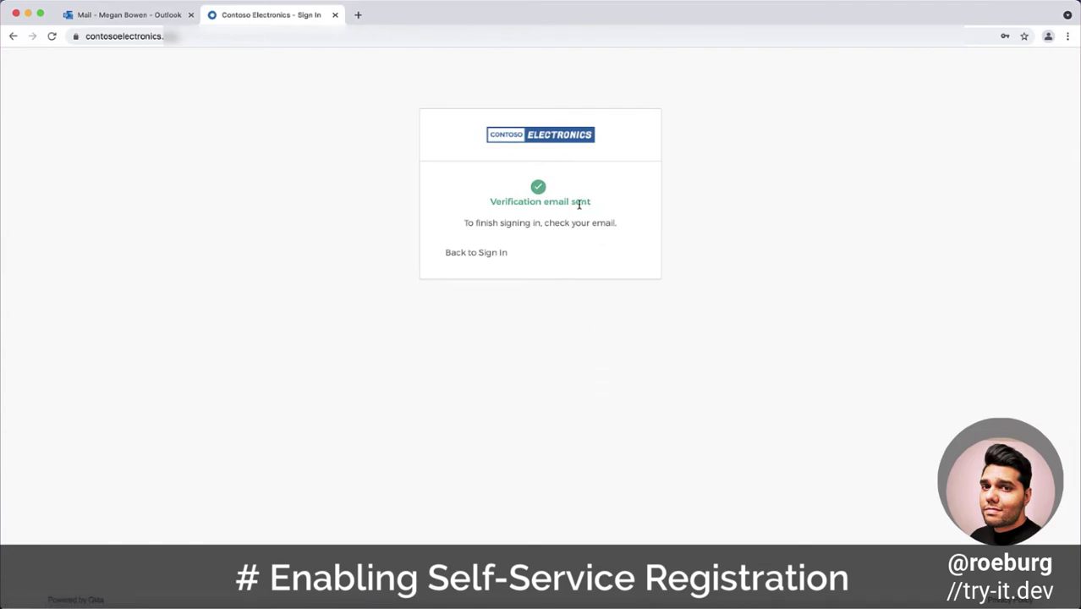
pyautogui.click(153, 15)
pyautogui.click(208, 156)
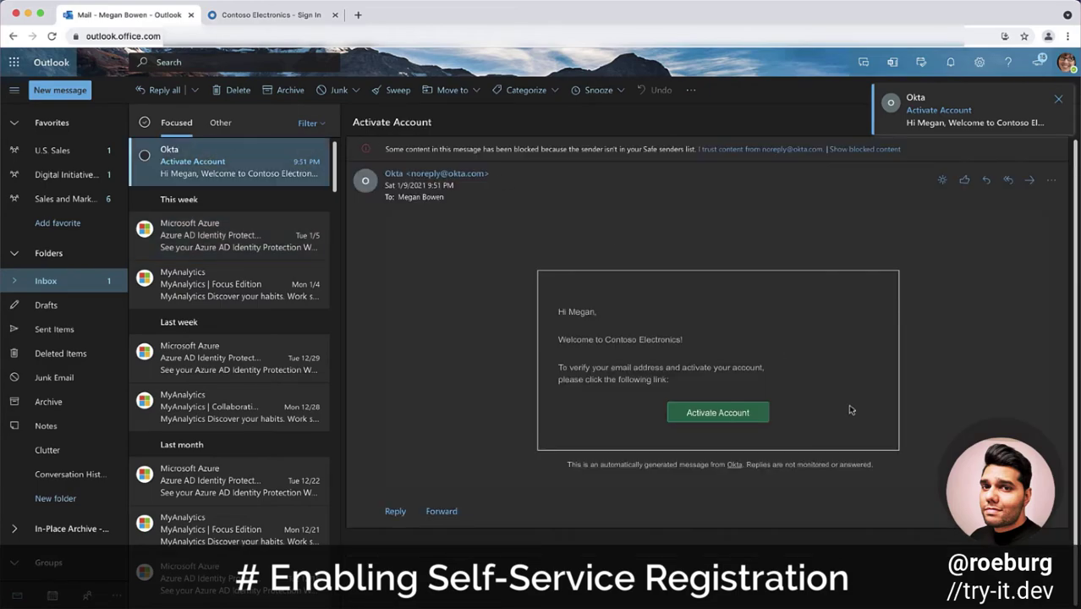
# - Activate the account from the email's Activate Account link and return to the Contoso sign-in form
pyautogui.click(749, 416)
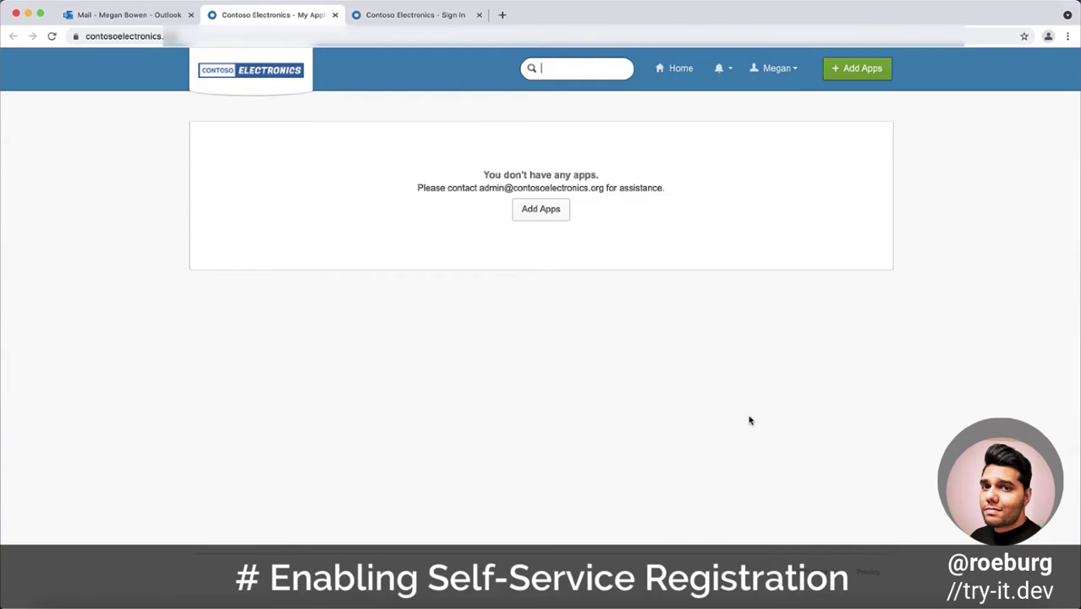
pyautogui.click(412, 15)
pyautogui.click(465, 252)
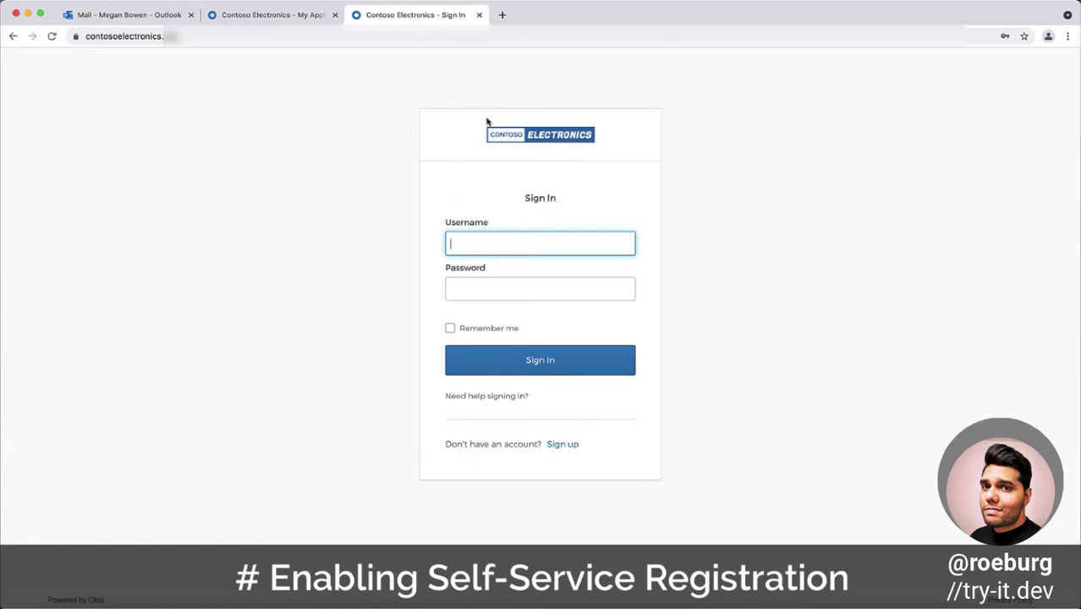
# - Sign in with the new user's username and password, then view their profile claims in the Express app
pyautogui.hotkey('ctrl', 'v')
pyautogui.press('Tab')
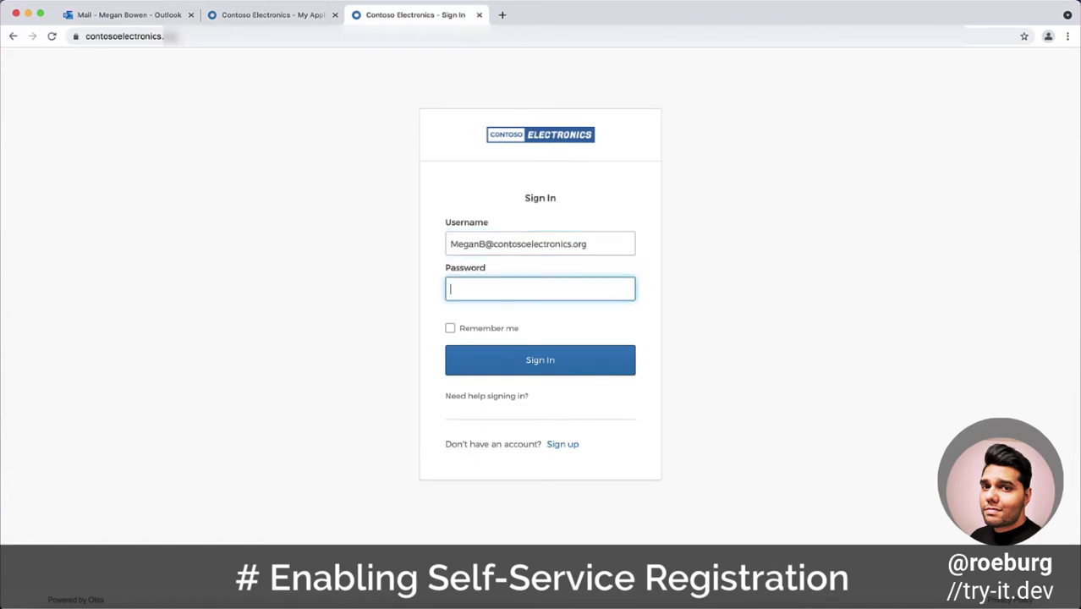
pyautogui.write('••••••••')
pyautogui.press('Return')
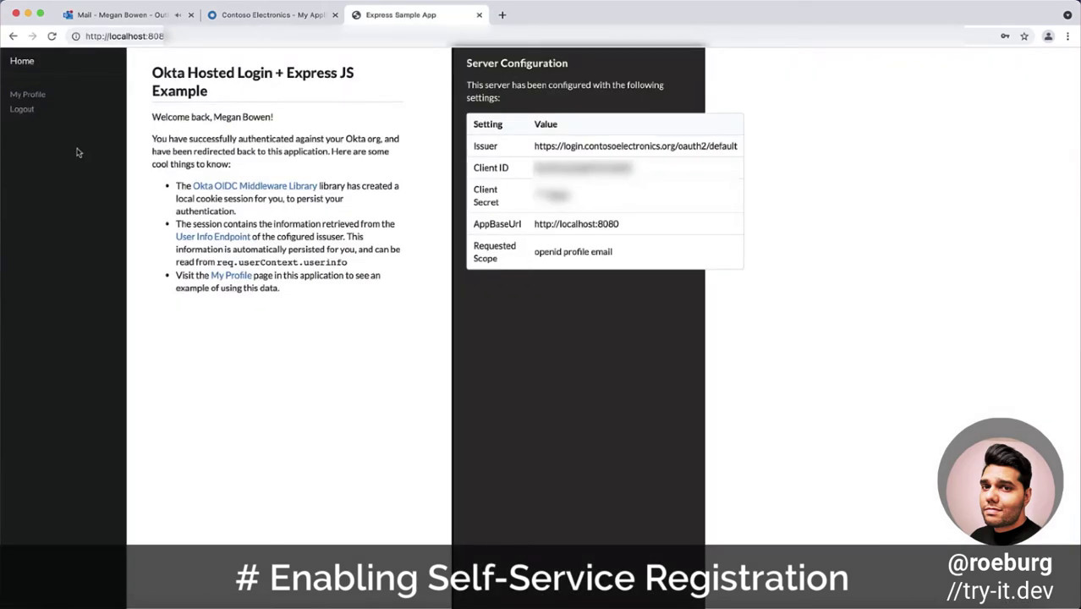
pyautogui.click(28, 95)
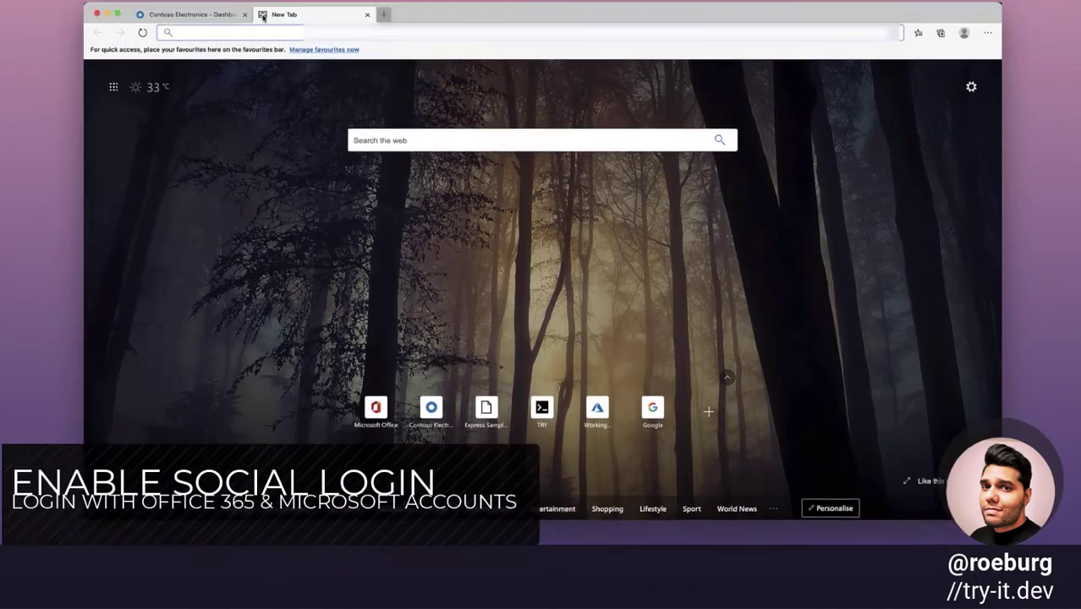
# - Load the Azure portal and start a new app registration under Azure Active Directory
pyautogui.write('porta')
pyautogui.press('Return')
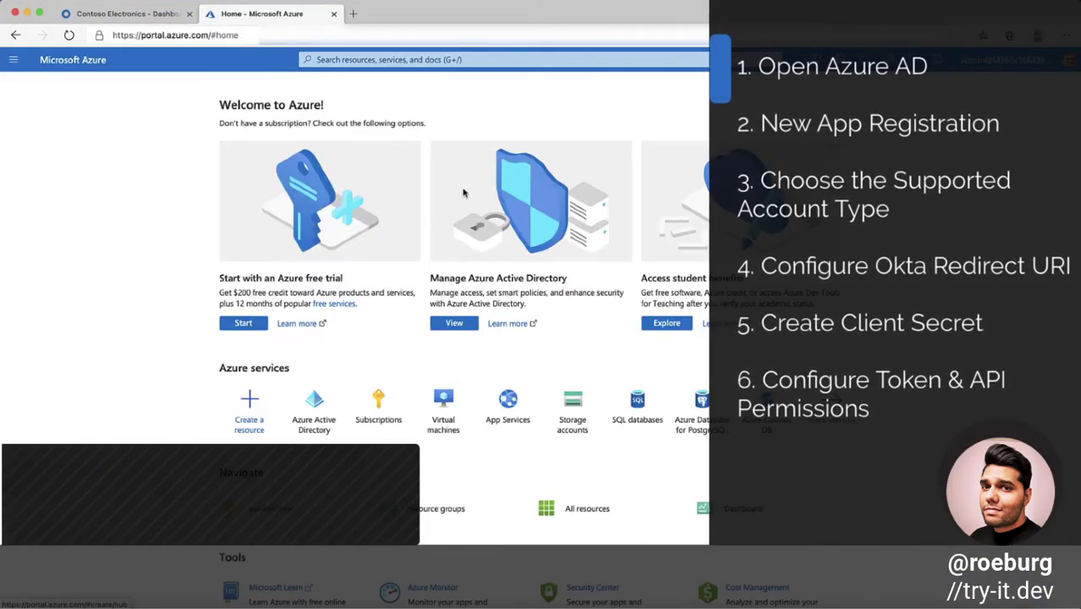
pyautogui.click(324, 409)
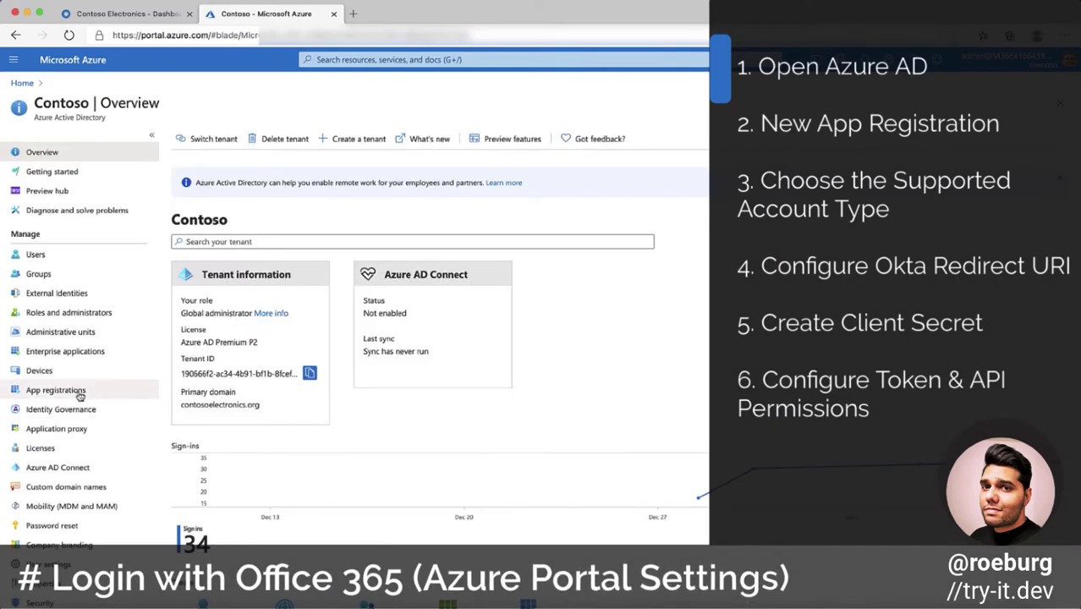
pyautogui.click(79, 393)
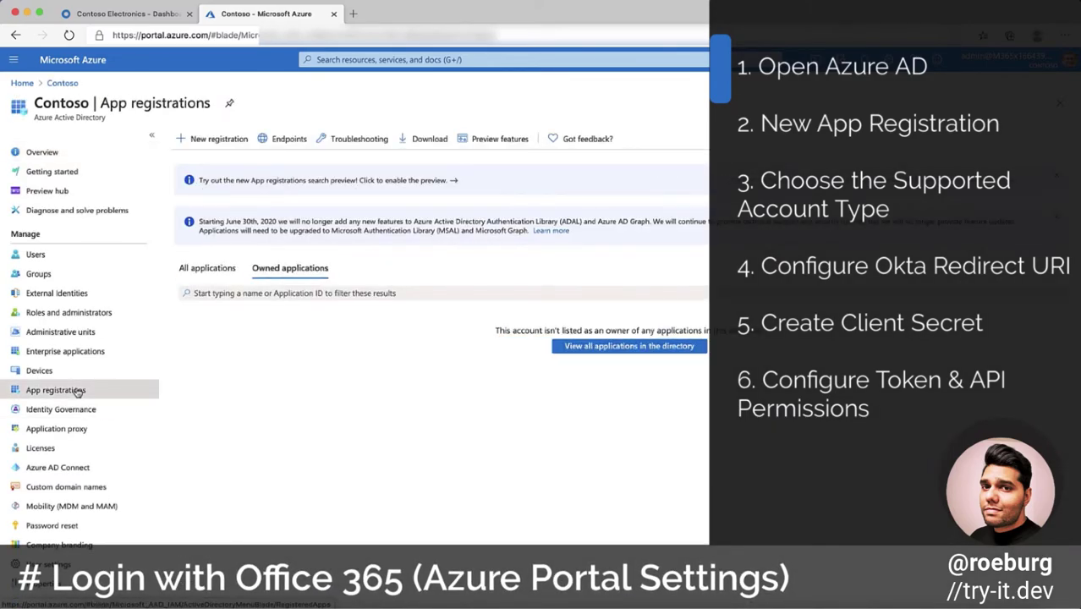
pyautogui.click(218, 139)
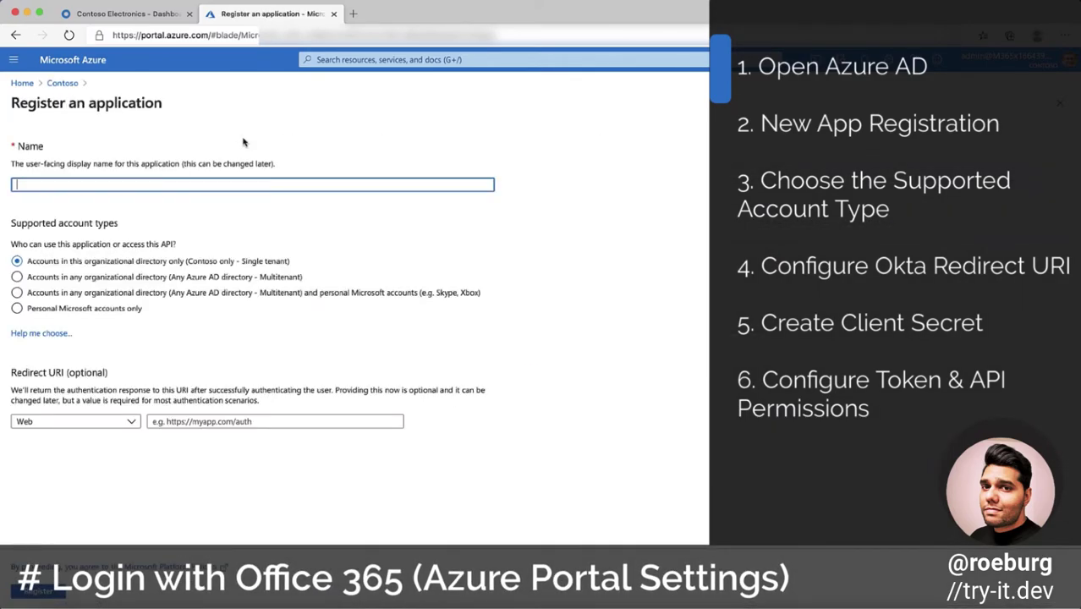
# - Name the registration login.contosoelectronics.org and allow any directory plus personal Microsoft accounts
pyautogui.write('login.conto')
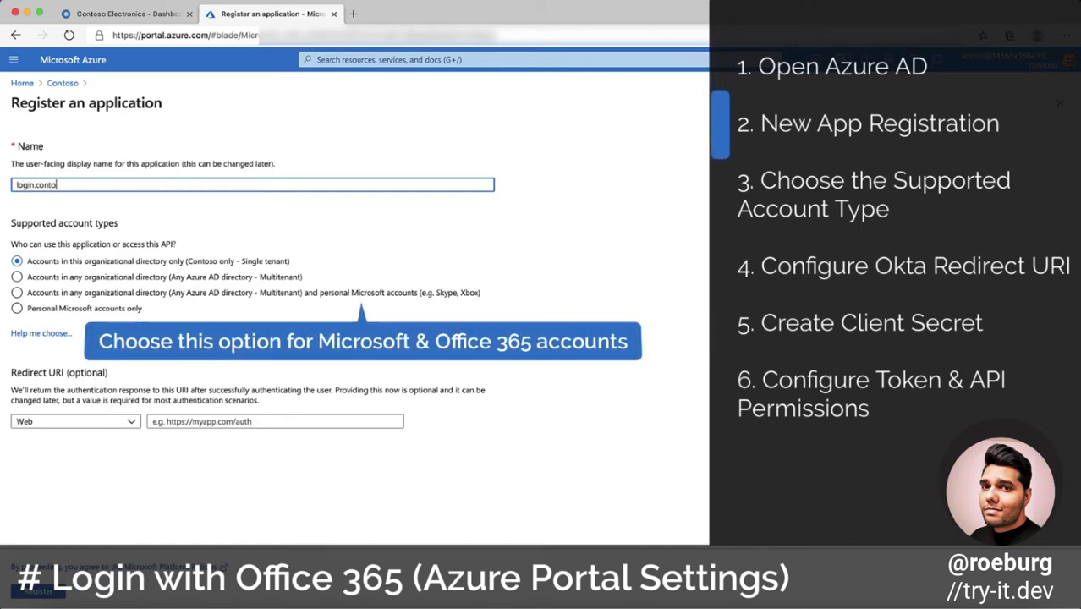
pyautogui.write('soelectronics.org')
pyautogui.click(321, 293)
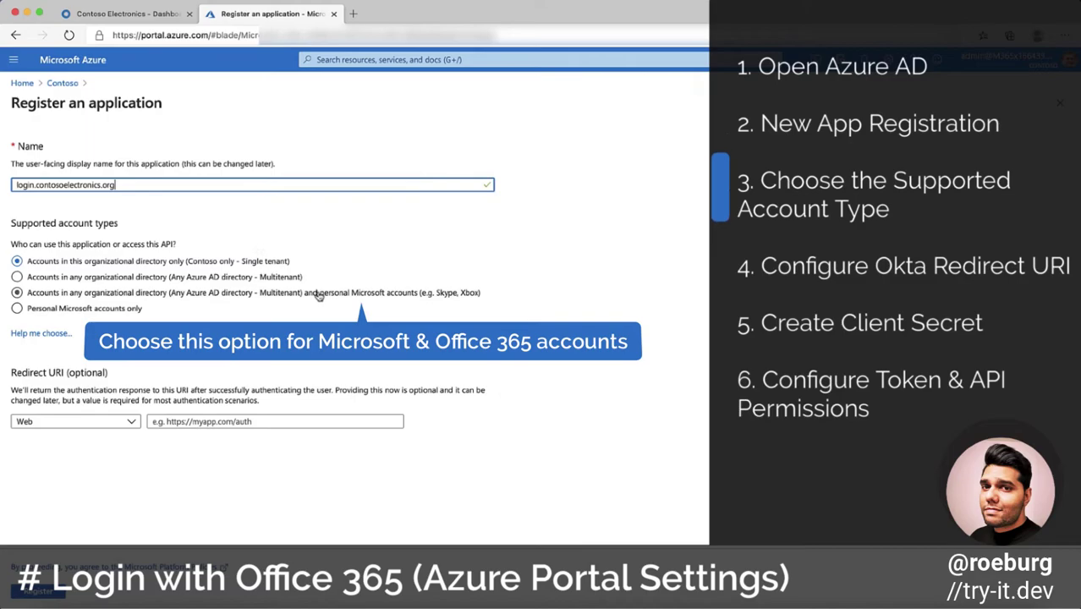
pyautogui.click(264, 421)
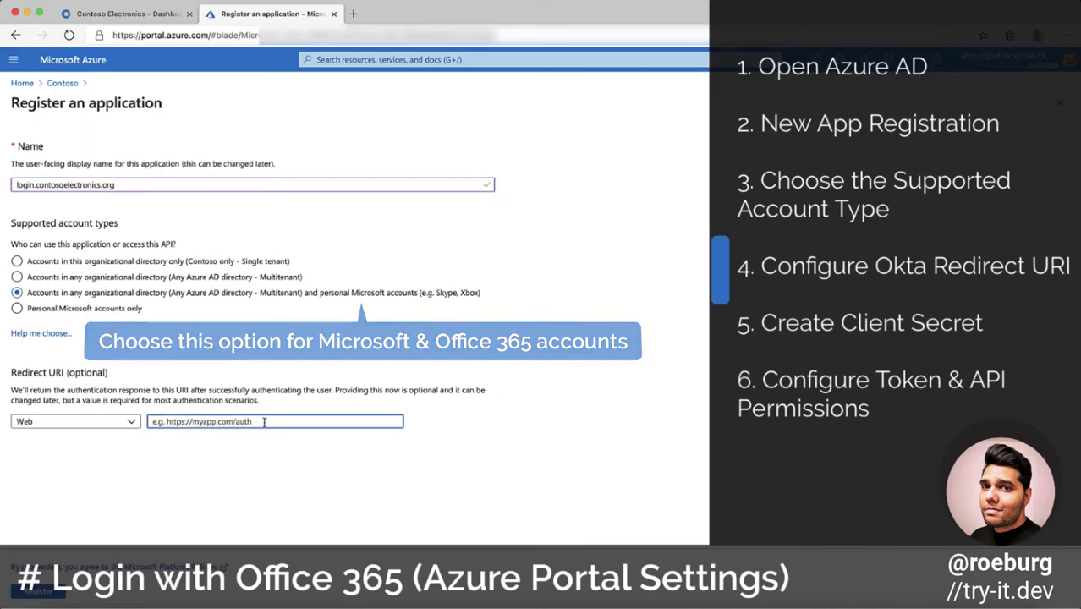
pyautogui.click(158, 17)
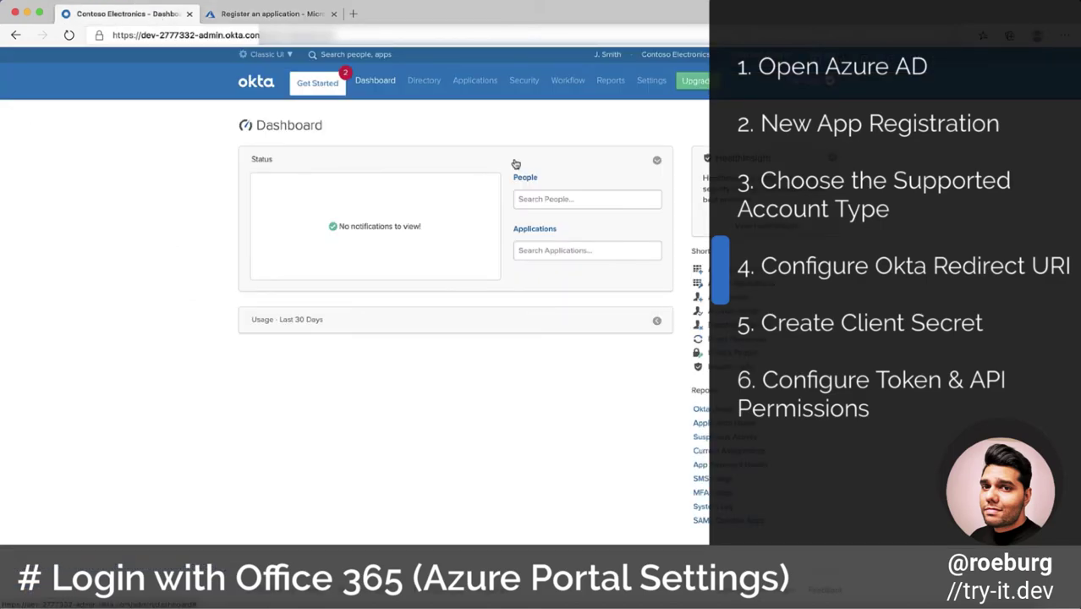
pyautogui.moveTo(523, 81)
pyautogui.click(526, 281)
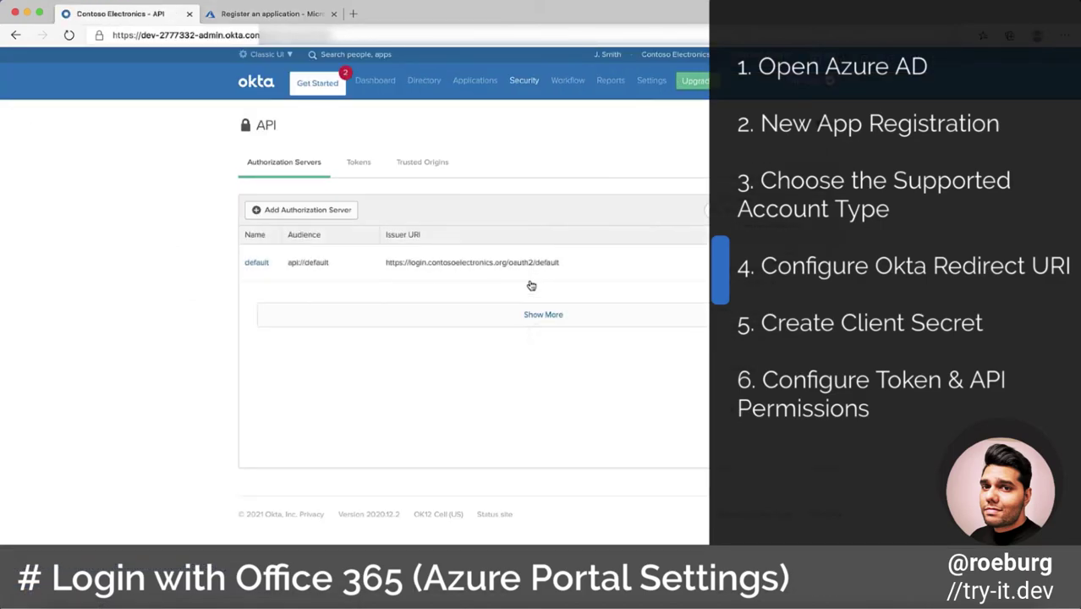
pyautogui.click(256, 264)
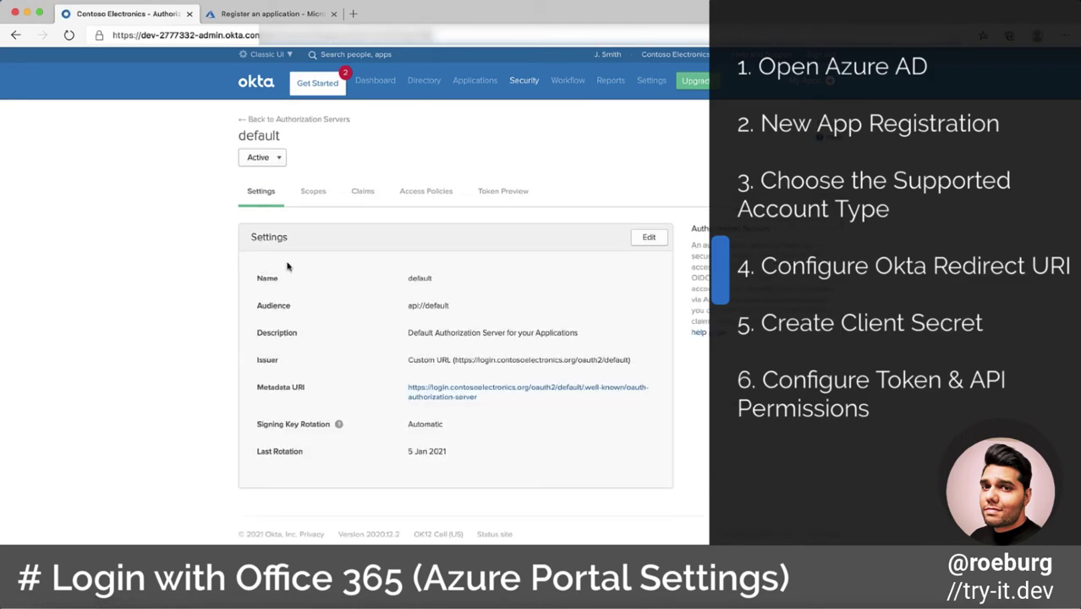
pyautogui.moveTo(455, 363); pyautogui.dragTo(578, 357)
pyautogui.press('super+c')
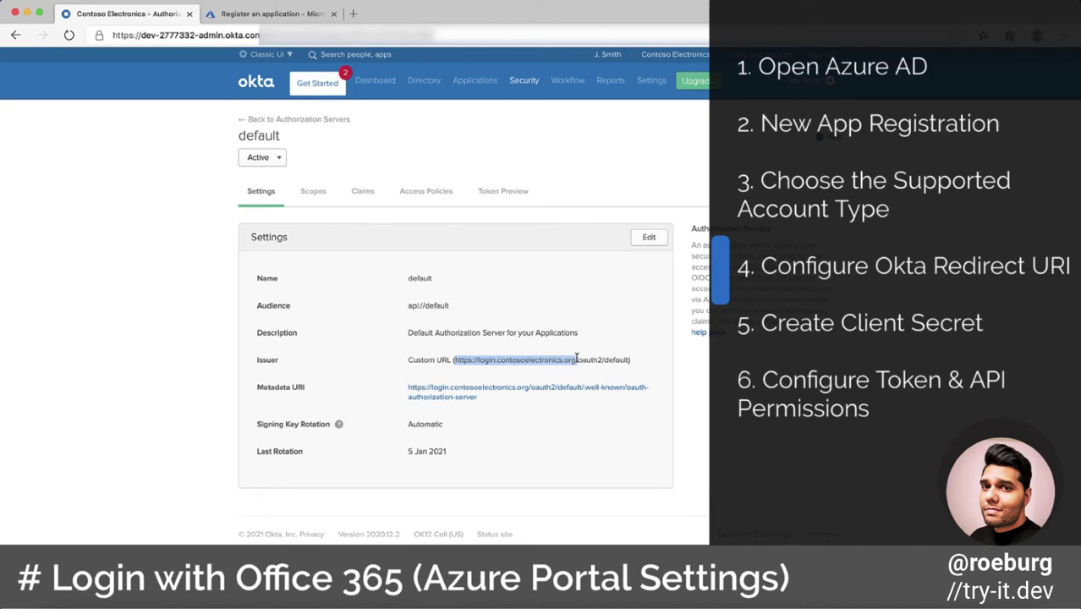
pyautogui.click(280, 14)
pyautogui.click(279, 422)
pyautogui.press('super+v')
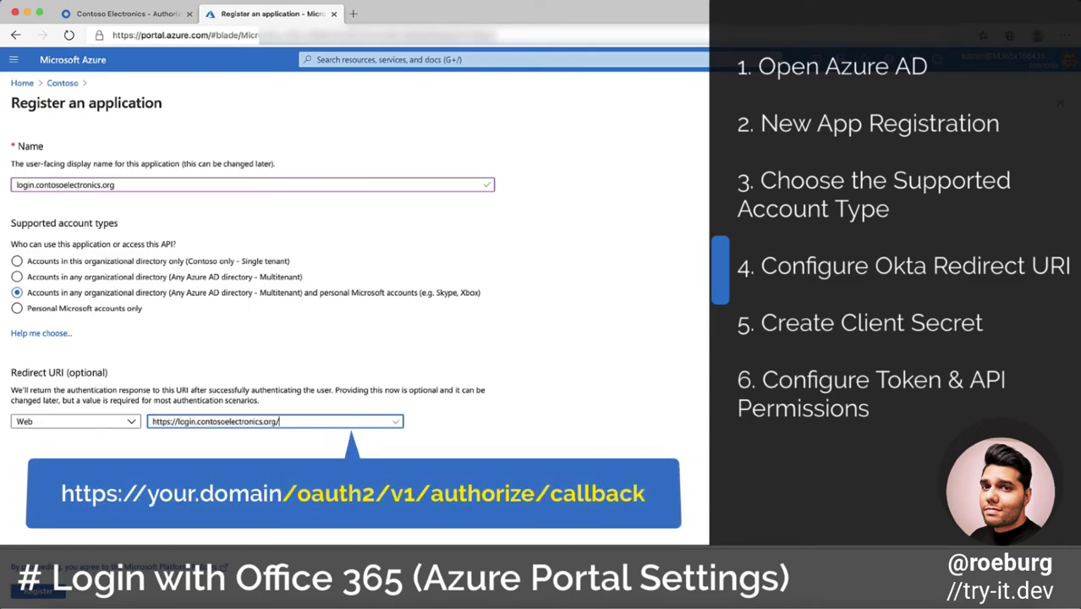
pyautogui.write('oauth2/v1/authorize/callback')
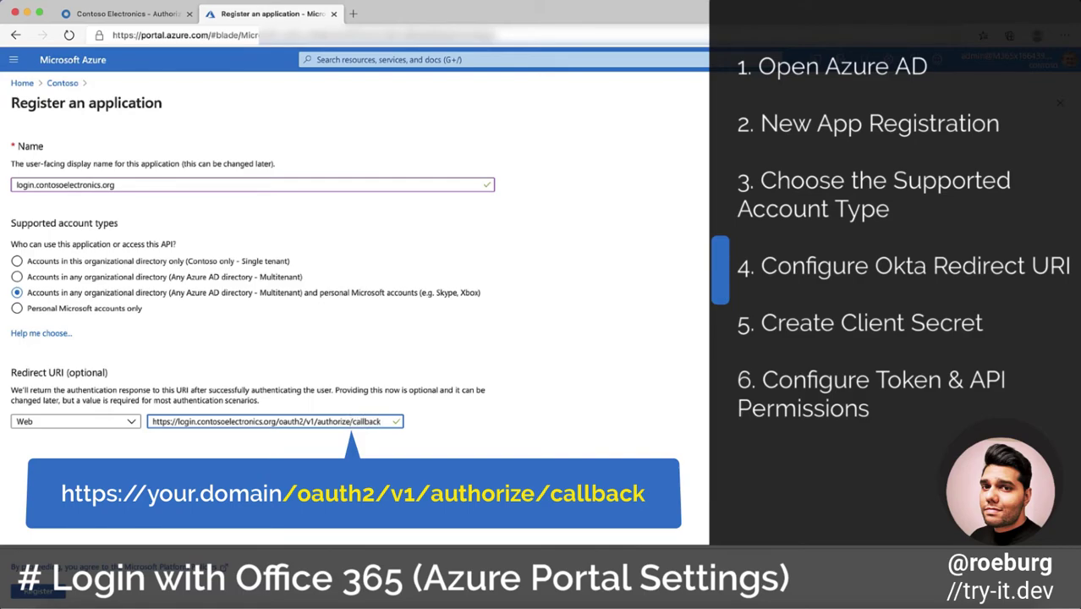
pyautogui.click(61, 597)
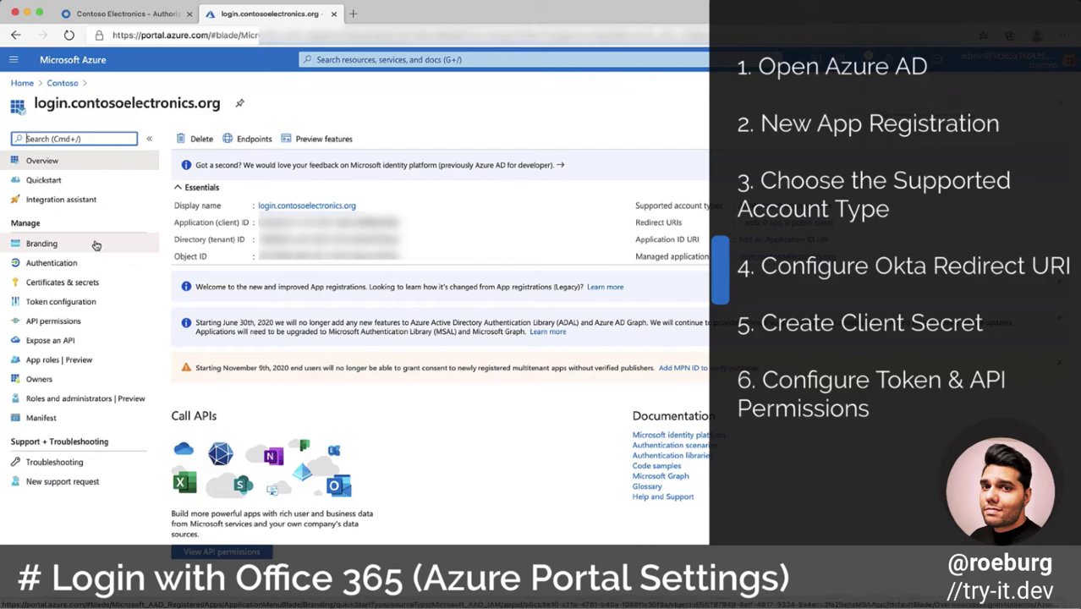
# - Review the app's Branding and Authentication pages, then go to Certificates & secrets
pyautogui.click(96, 245)
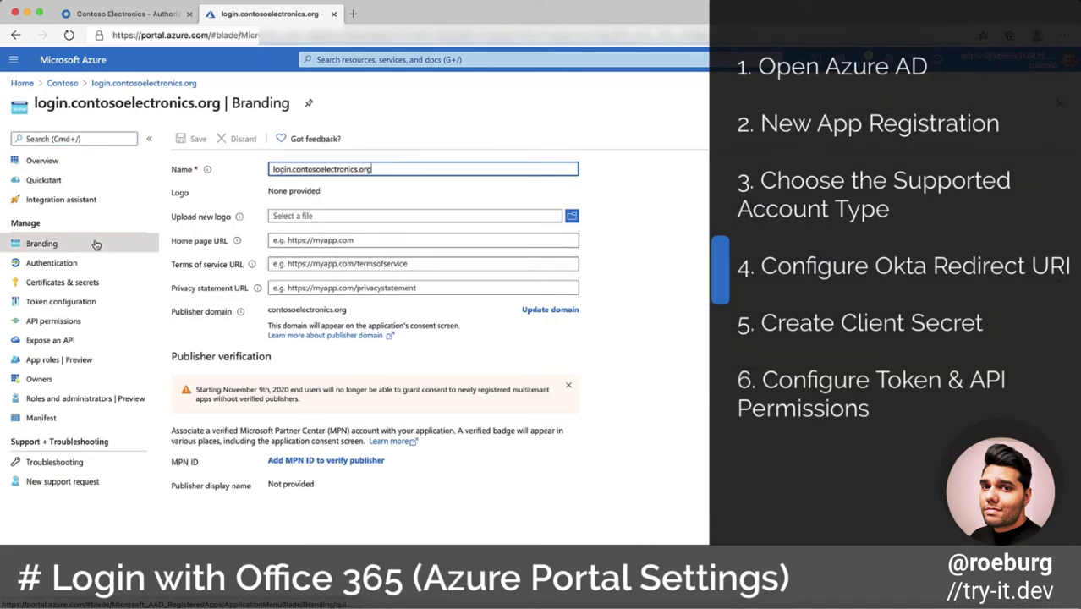
pyautogui.moveTo(241, 219)
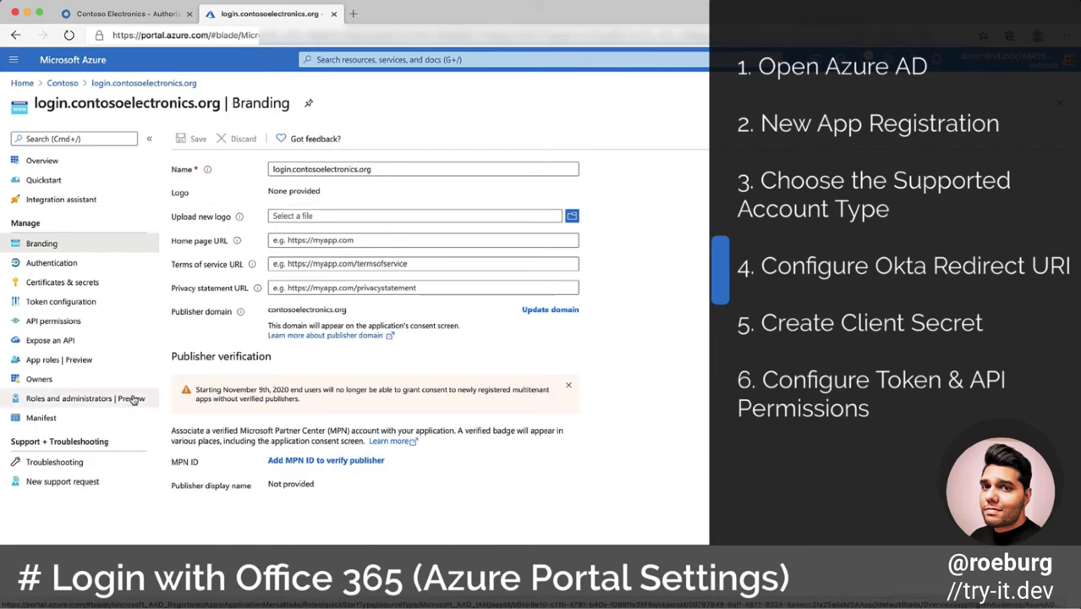
pyautogui.click(51, 262)
pyautogui.scroll(-5, 461, 390)
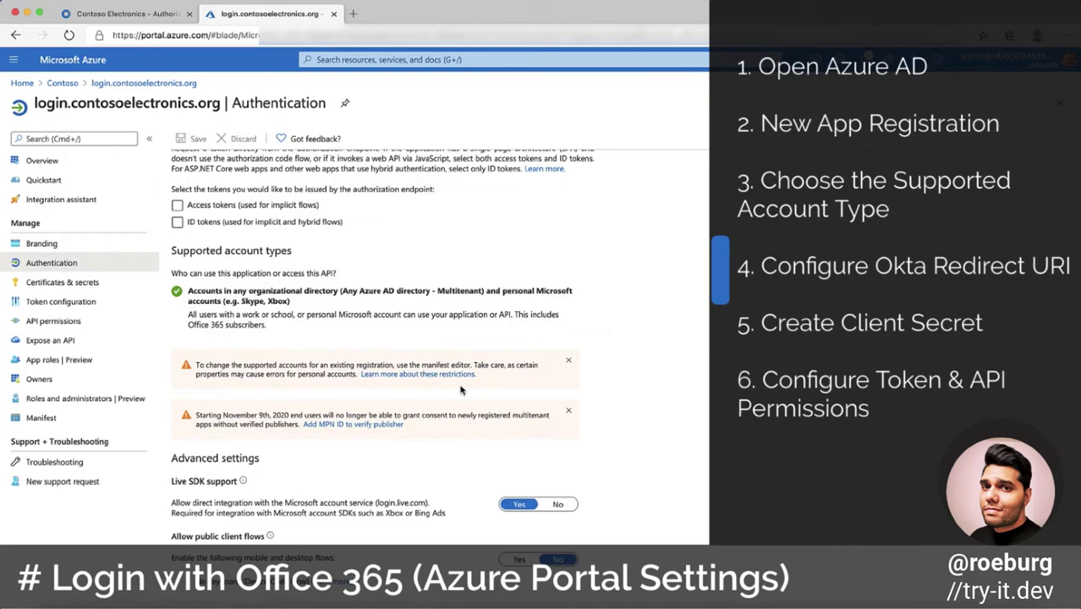
pyautogui.scroll(5, 461, 390)
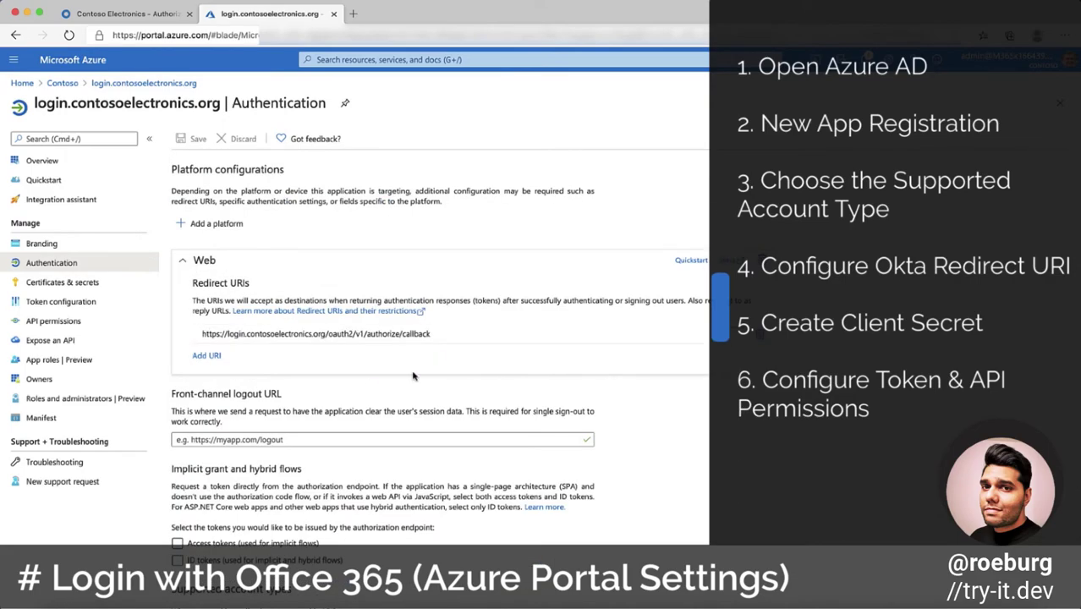
pyautogui.click(98, 283)
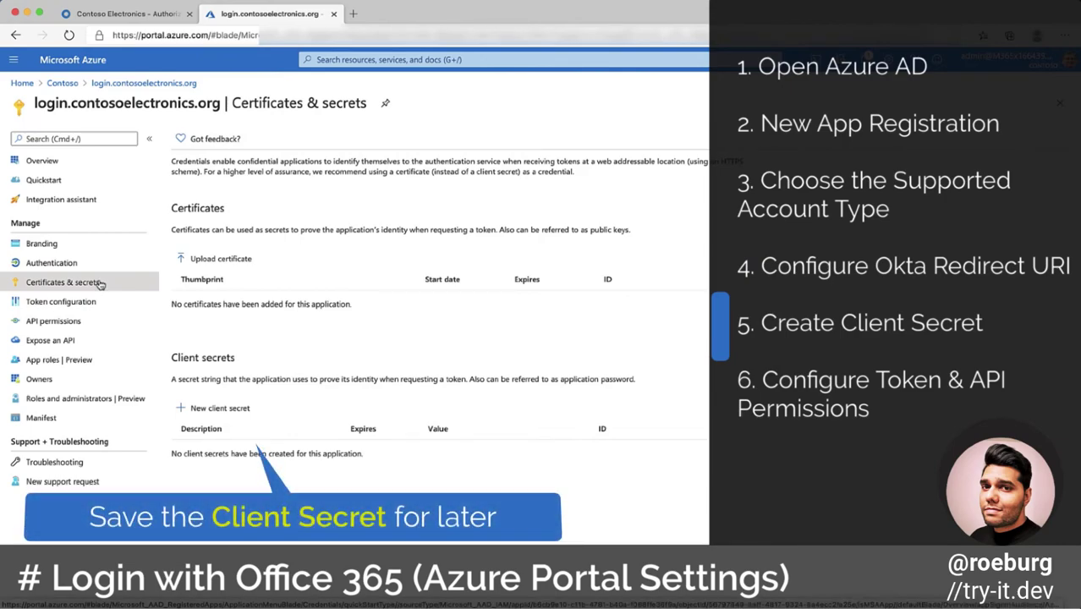
# - Add a client secret described 'my-secret', copy its value, and go to Token configuration
pyautogui.click(246, 410)
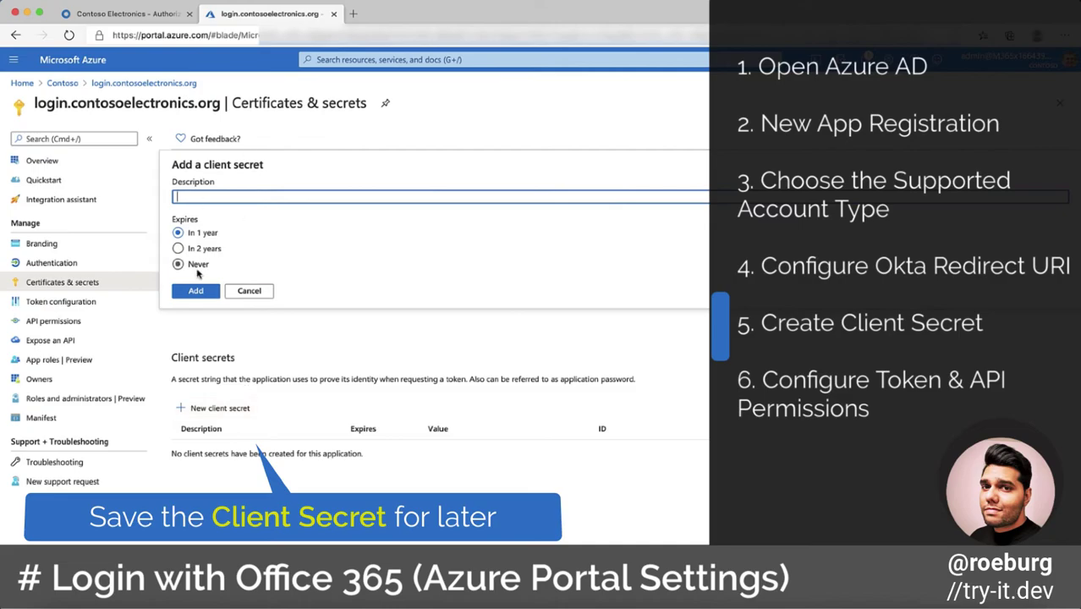
pyautogui.write('my-secret')
pyautogui.click(196, 290)
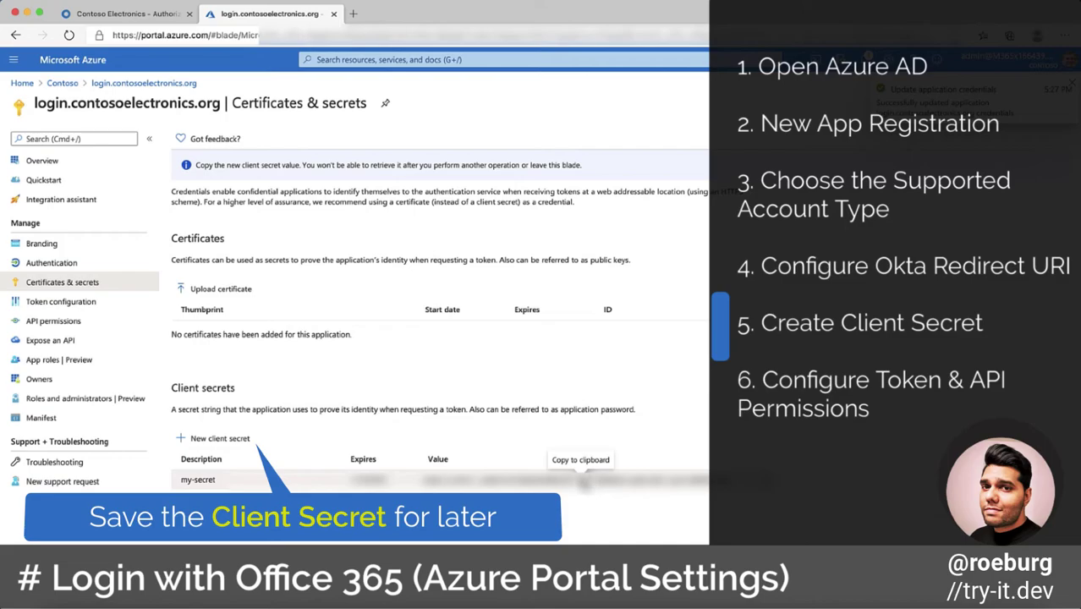
pyautogui.click(582, 480)
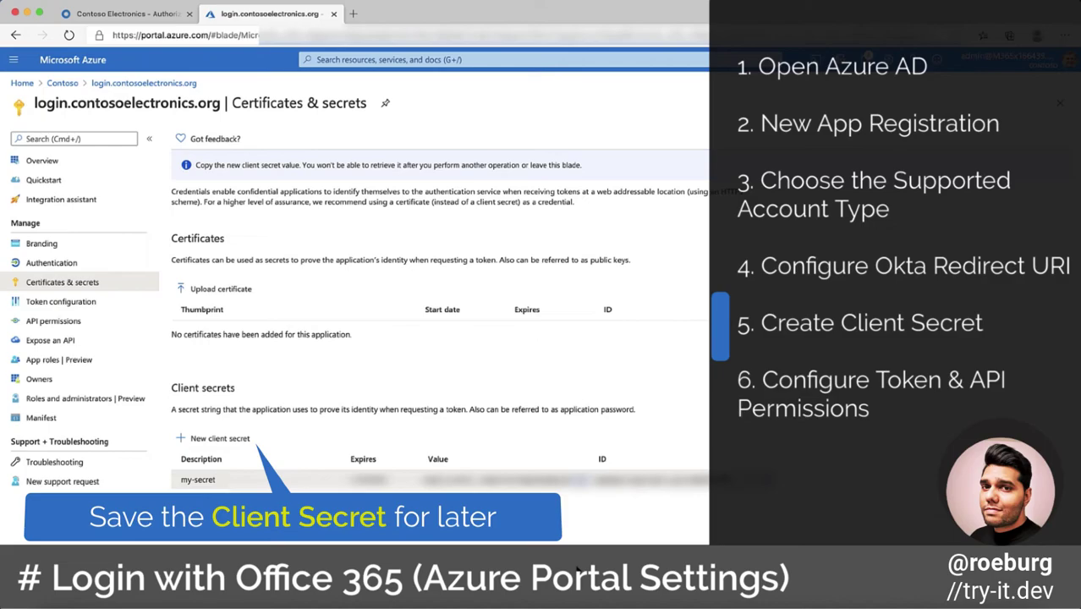
pyautogui.click(120, 303)
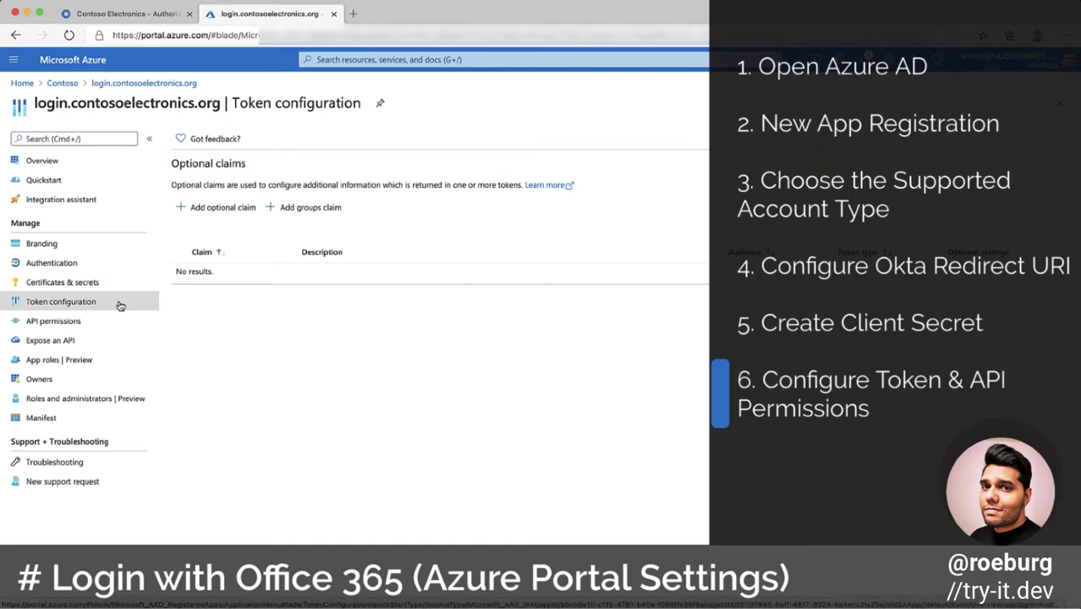
# - Add email as an optional ID-token claim and confirm the Microsoft Graph email permission prompt
pyautogui.click(245, 209)
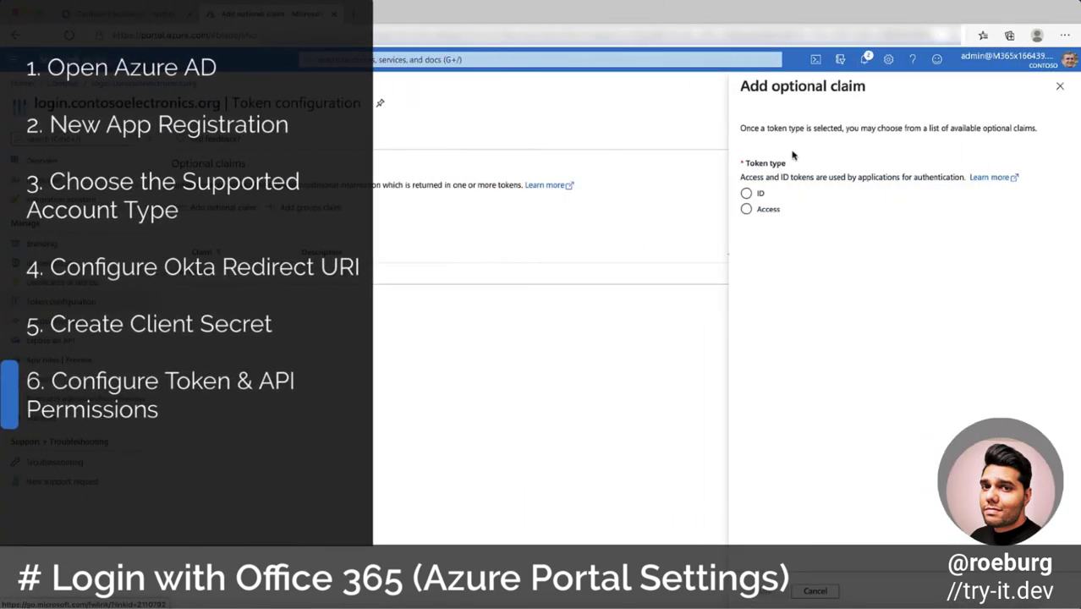
pyautogui.click(746, 192)
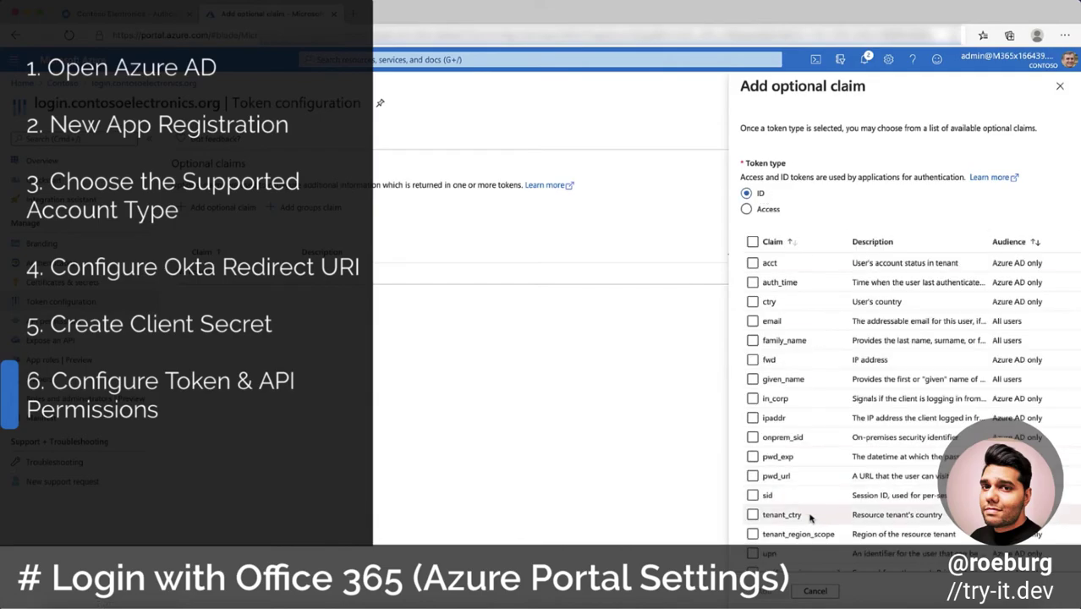
pyautogui.click(752, 321)
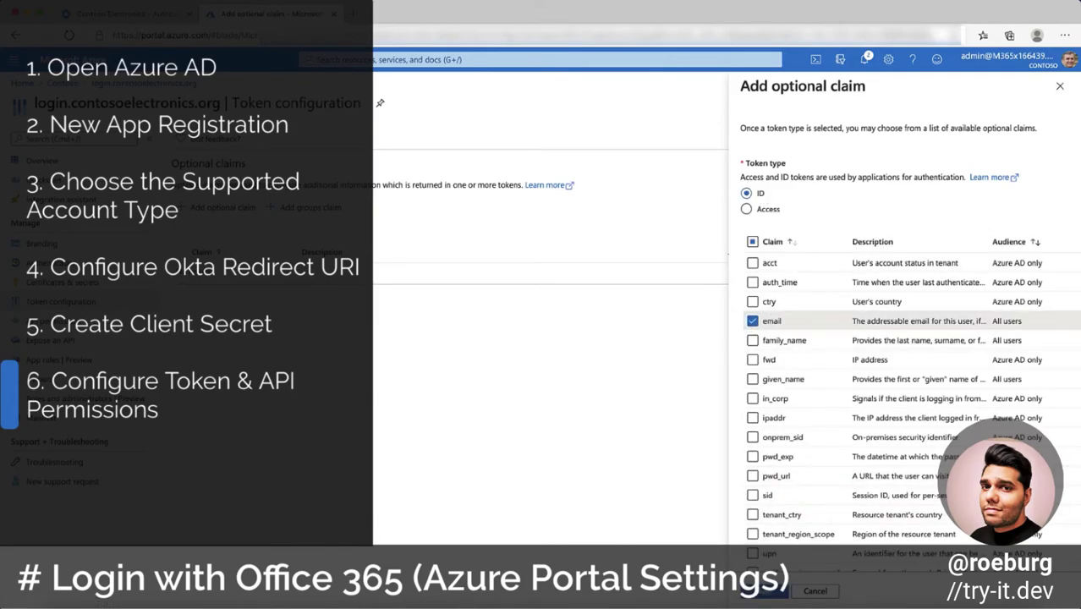
pyautogui.click(768, 592)
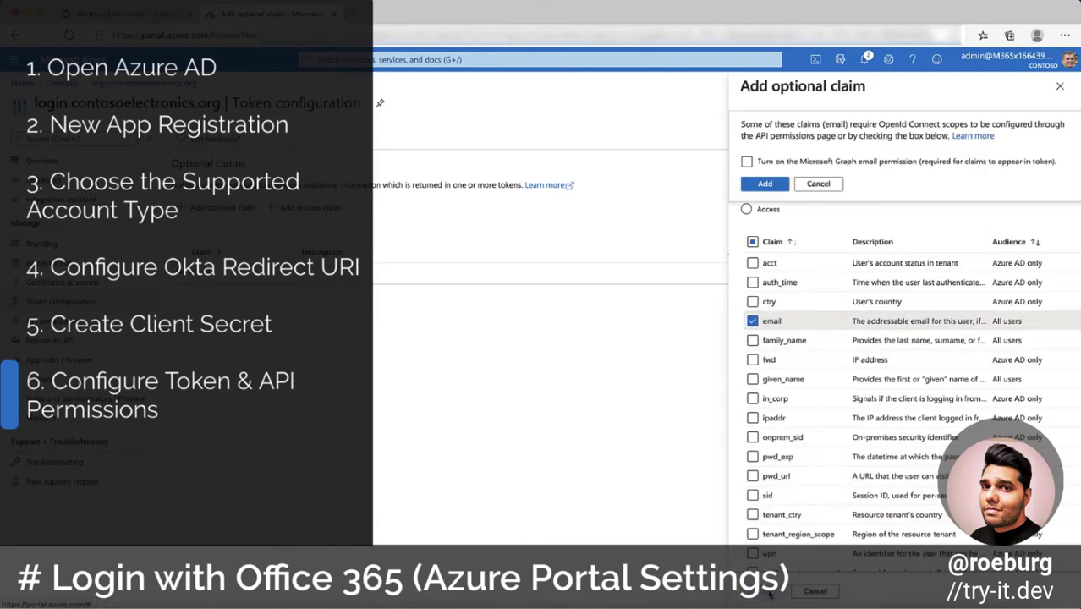
pyautogui.click(770, 188)
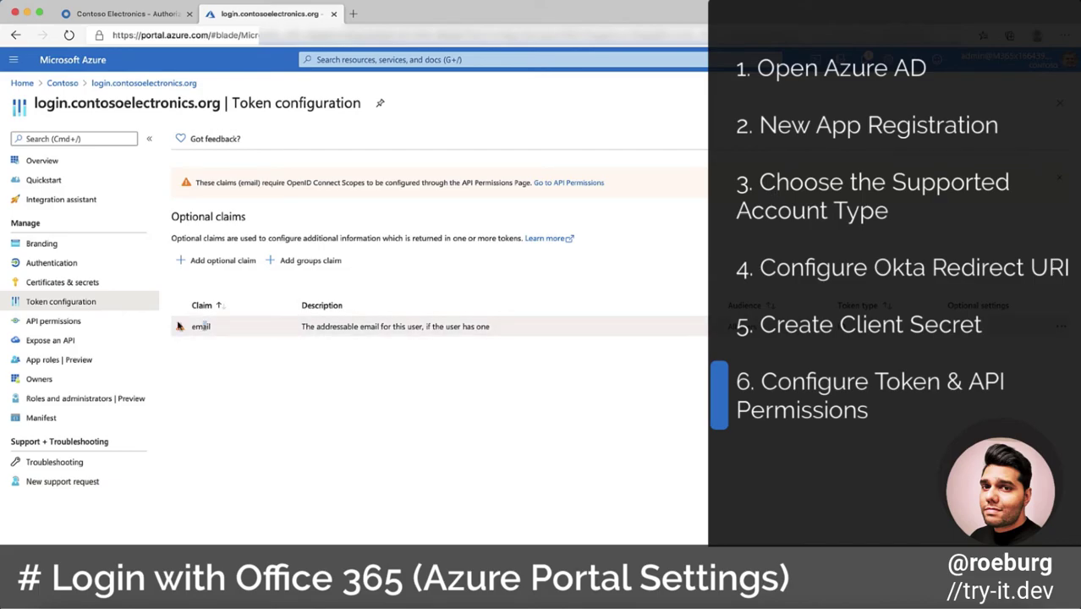
# - Add delegated Microsoft Graph email, openid and profile permissions to the Azure app's API permissions
pyautogui.click(120, 322)
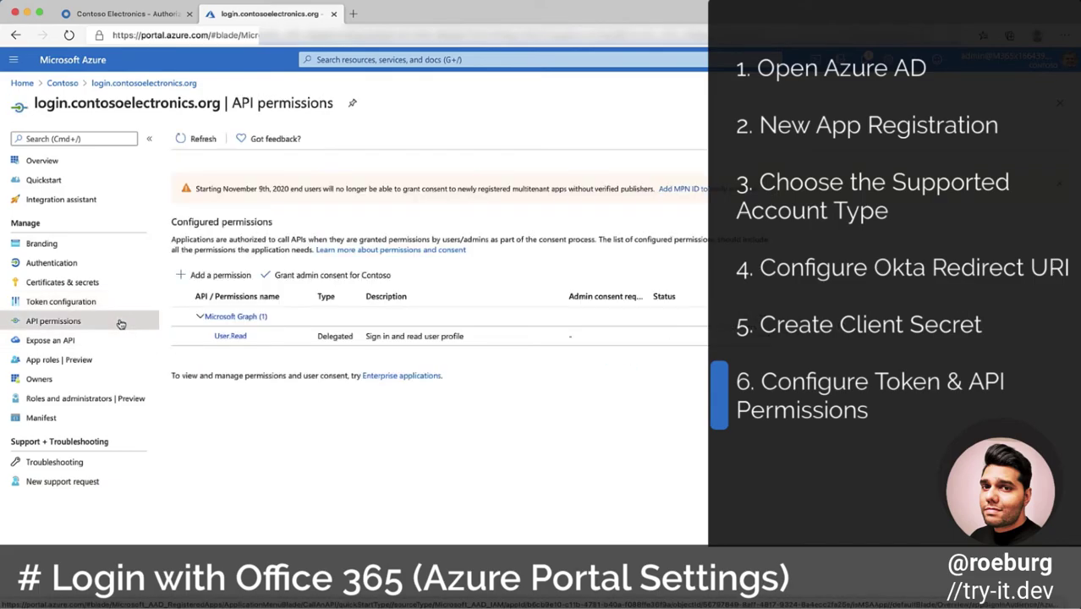
pyautogui.click(242, 276)
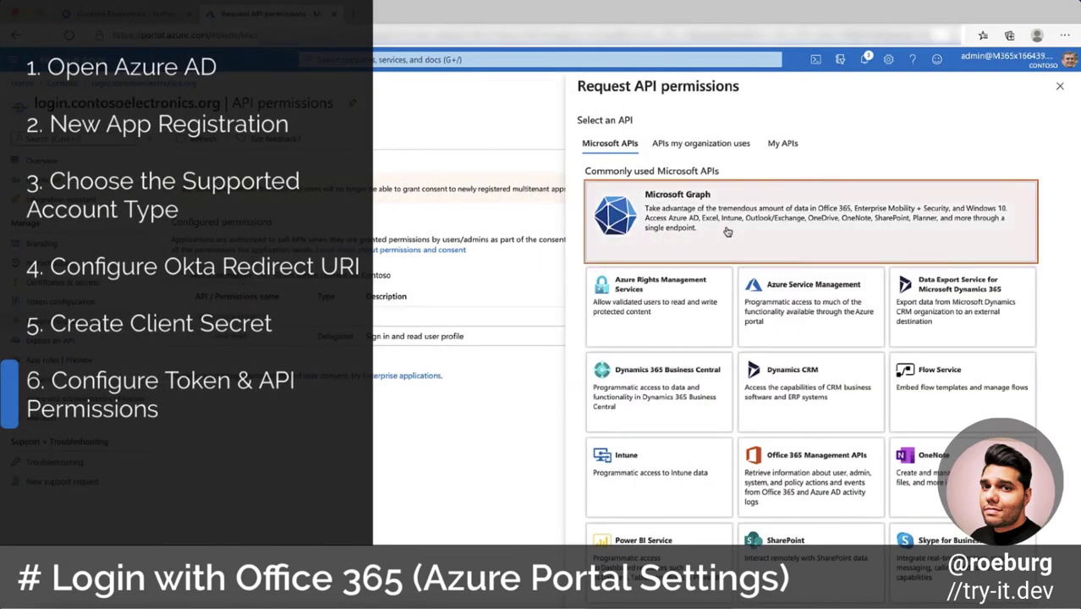
pyautogui.click(726, 227)
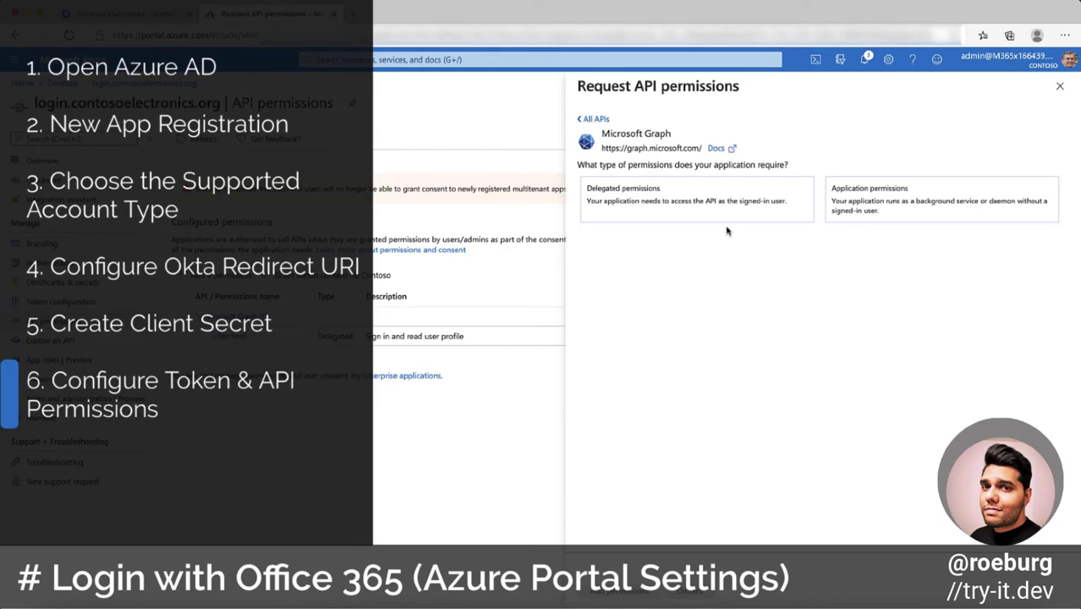
pyautogui.click(741, 187)
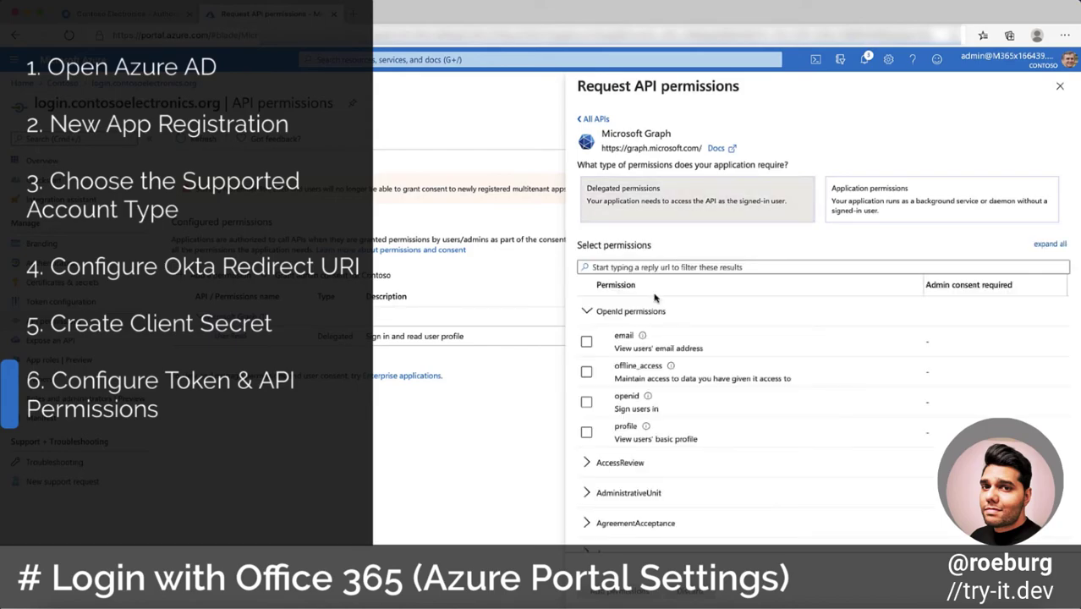
pyautogui.click(586, 342)
pyautogui.click(587, 402)
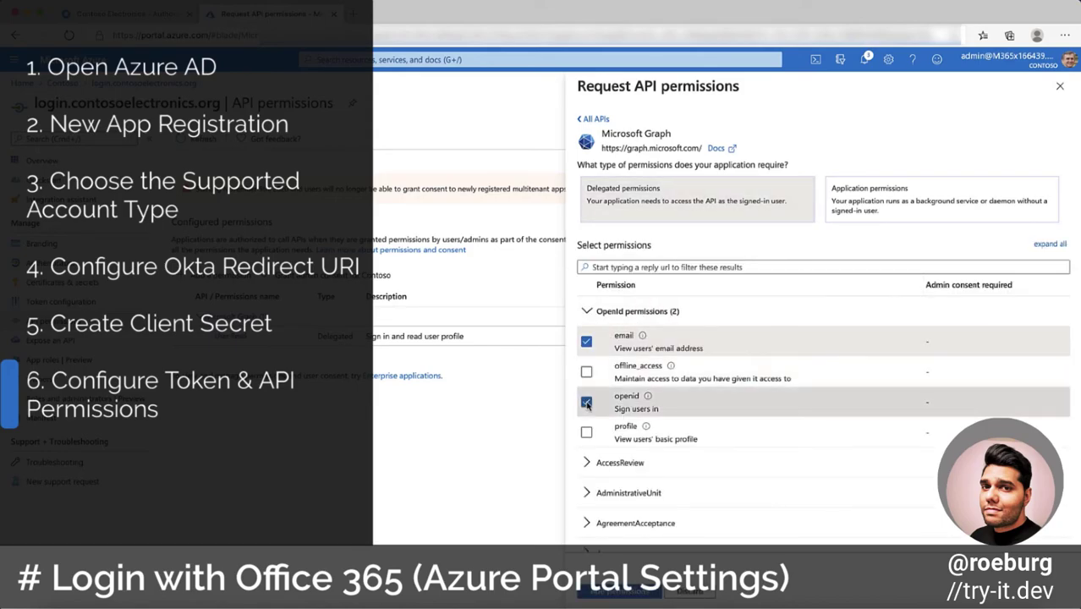
pyautogui.click(586, 433)
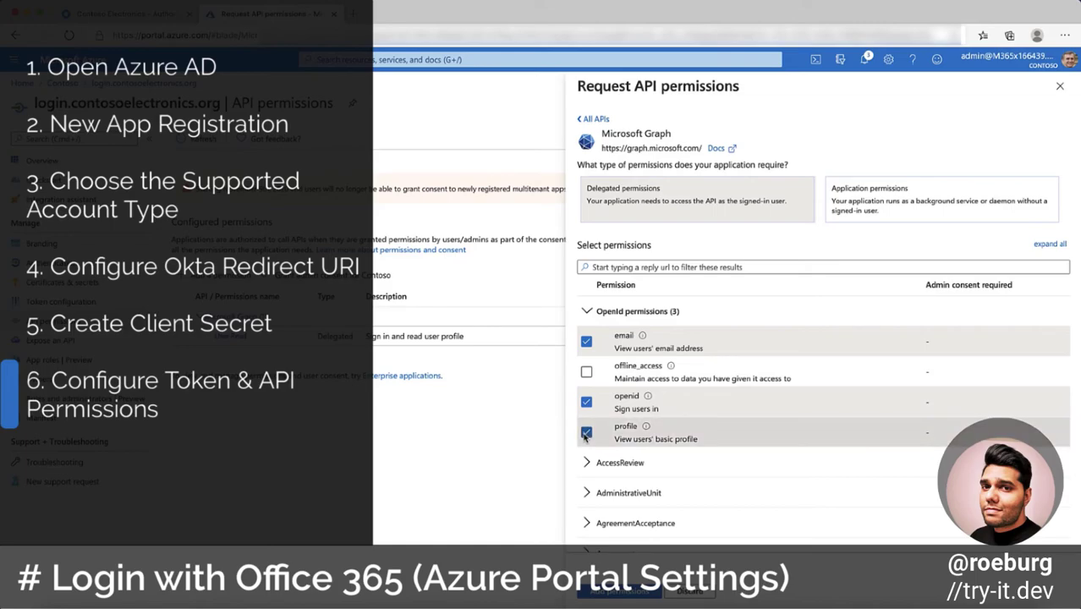
pyautogui.click(643, 593)
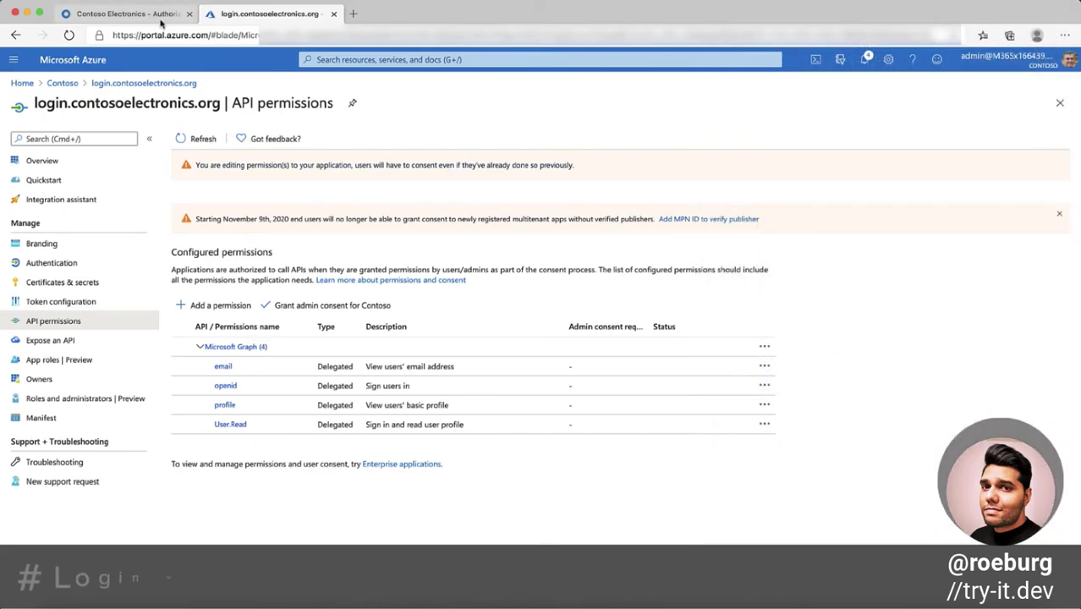
# - Start a new Microsoft identity provider in Okta and paste the Azure client secret
pyautogui.click(161, 21)
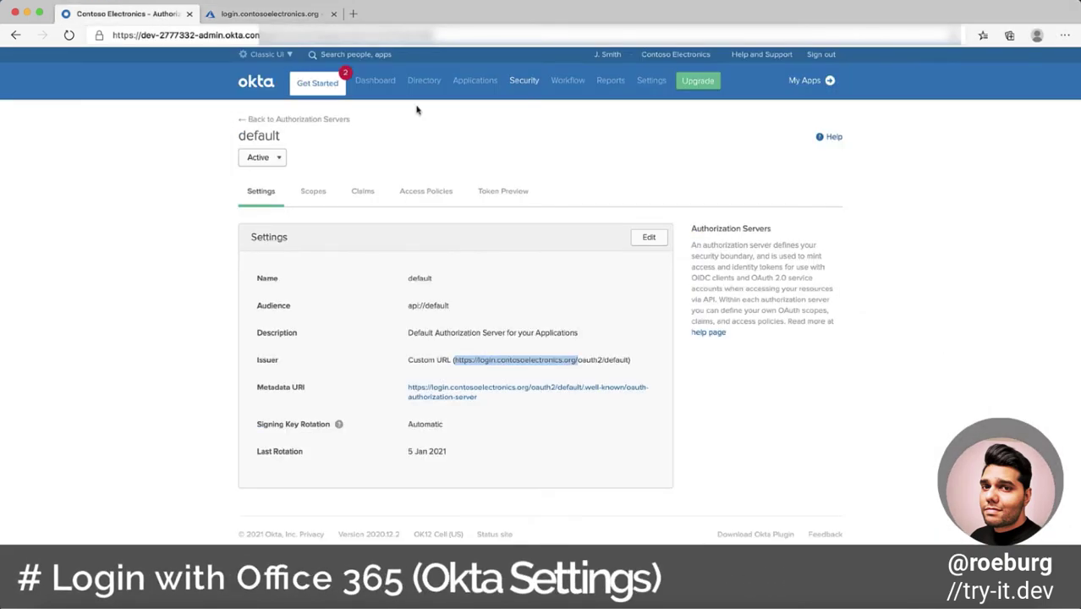
pyautogui.moveTo(520, 81)
pyautogui.click(558, 197)
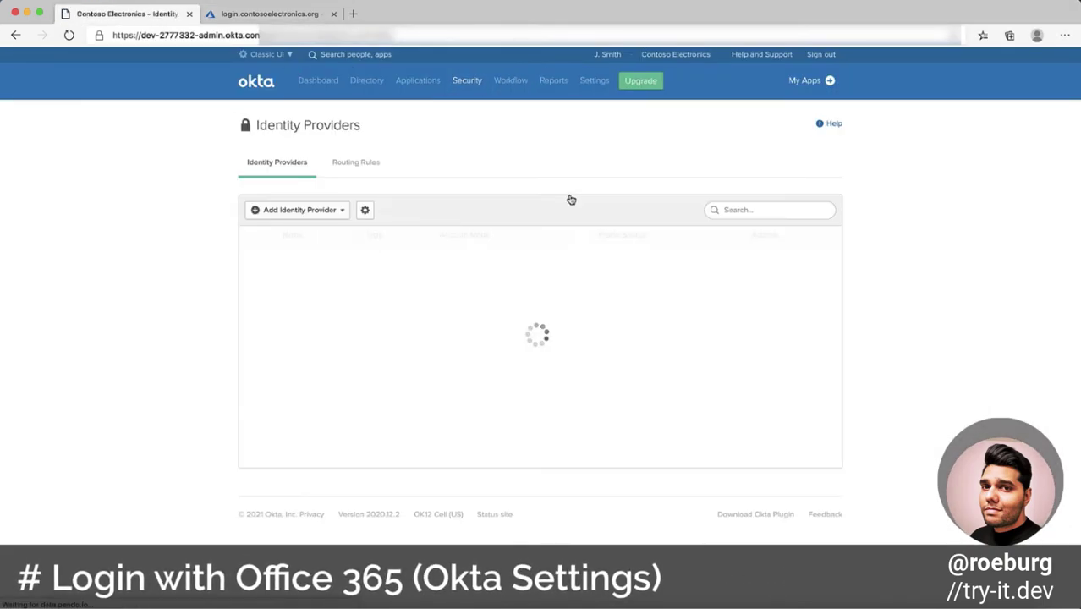
pyautogui.click(335, 212)
pyautogui.click(331, 303)
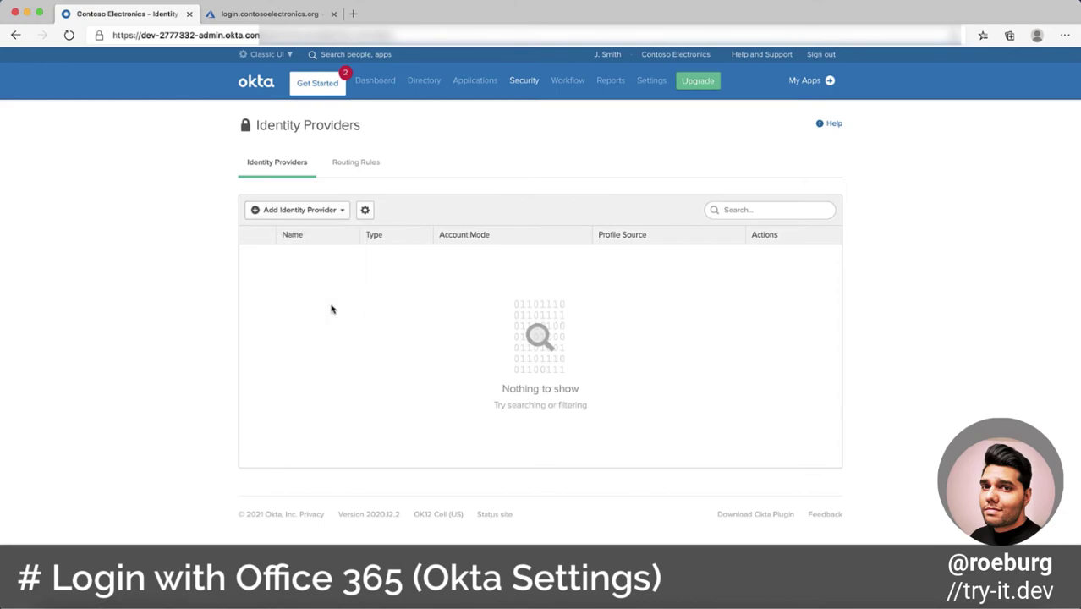
pyautogui.click(529, 317)
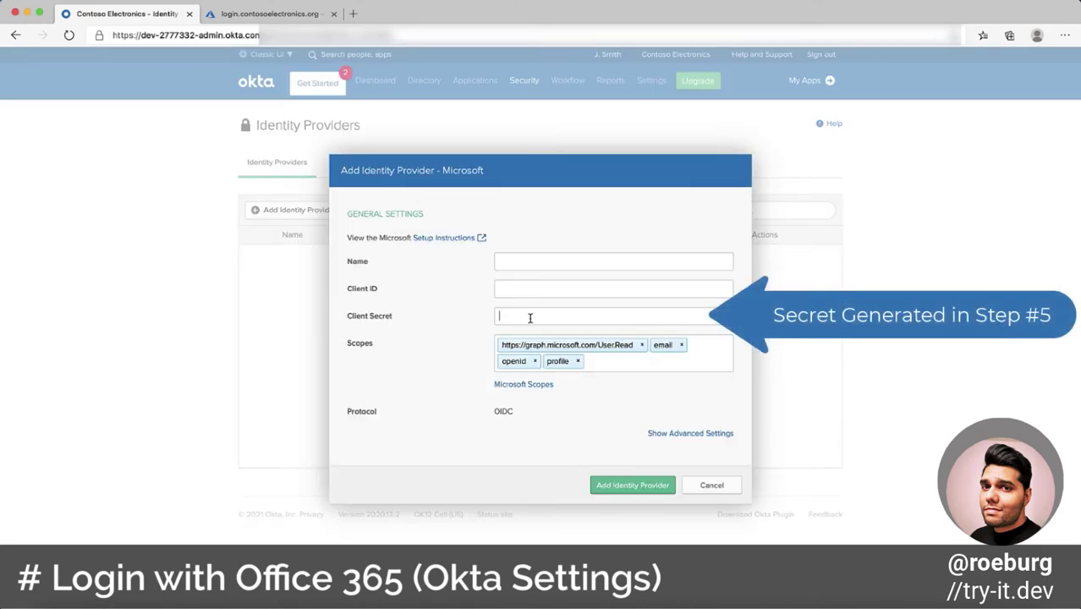
pyautogui.press('super+v')
pyautogui.click(539, 263)
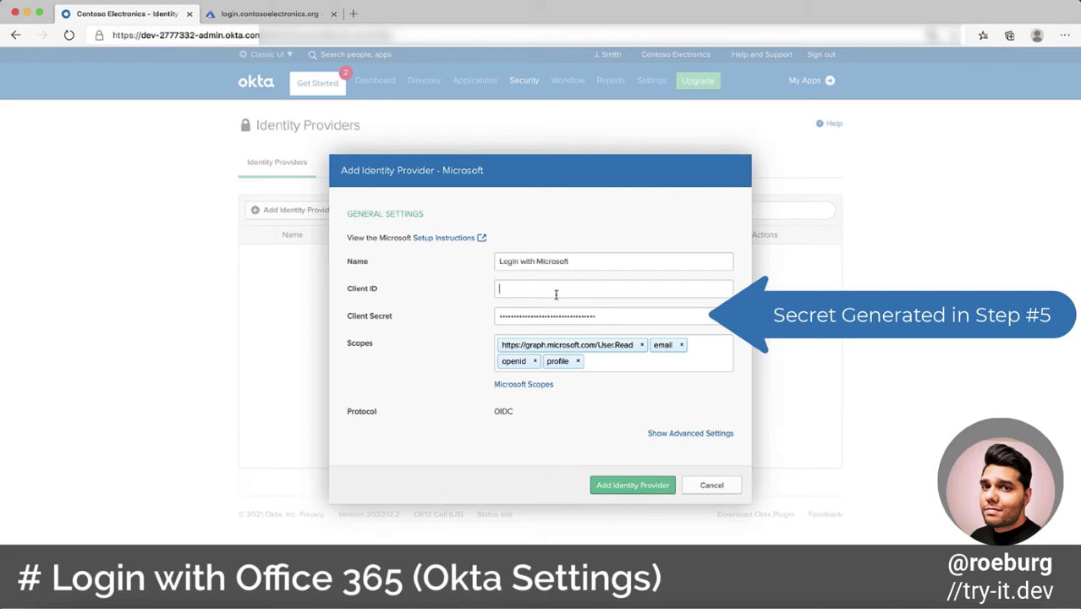
# - Copy the Azure Application (client) ID into the Client ID field and save the provider
pyautogui.click(310, 17)
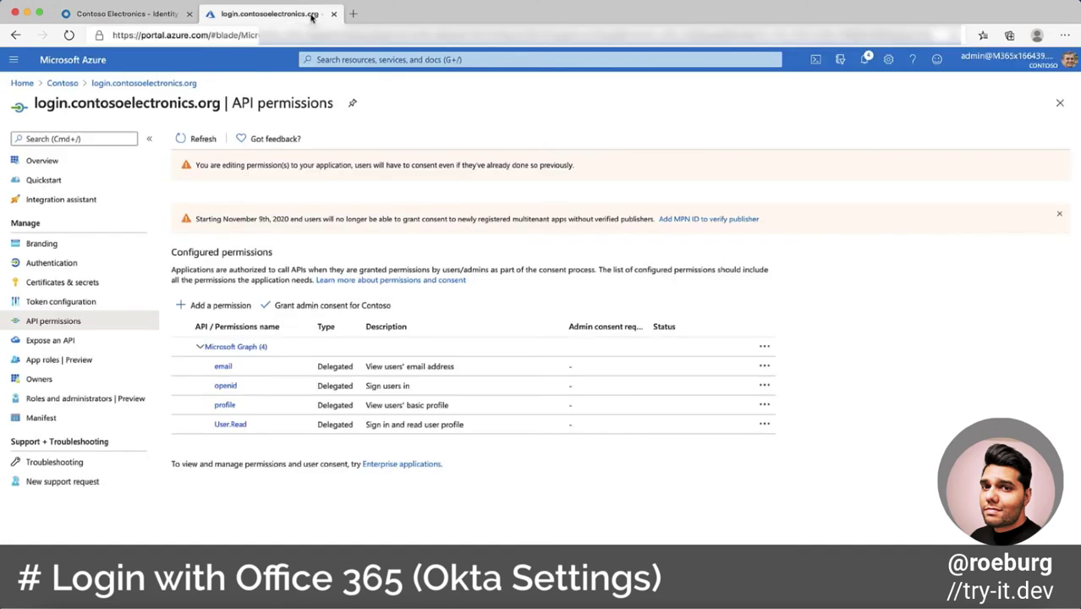
pyautogui.click(59, 164)
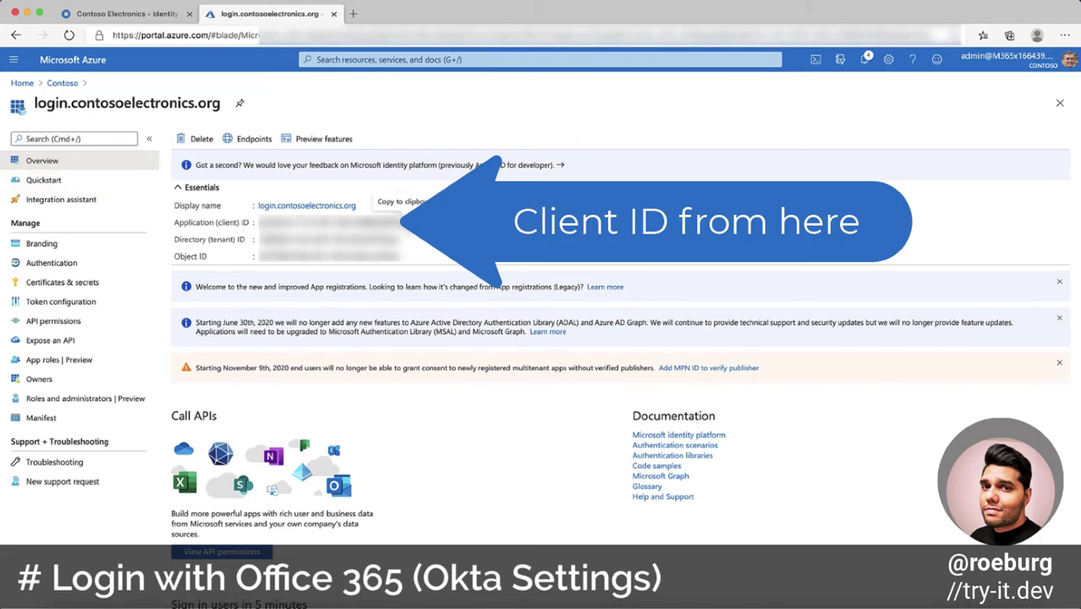
pyautogui.click(391, 222)
pyautogui.click(175, 16)
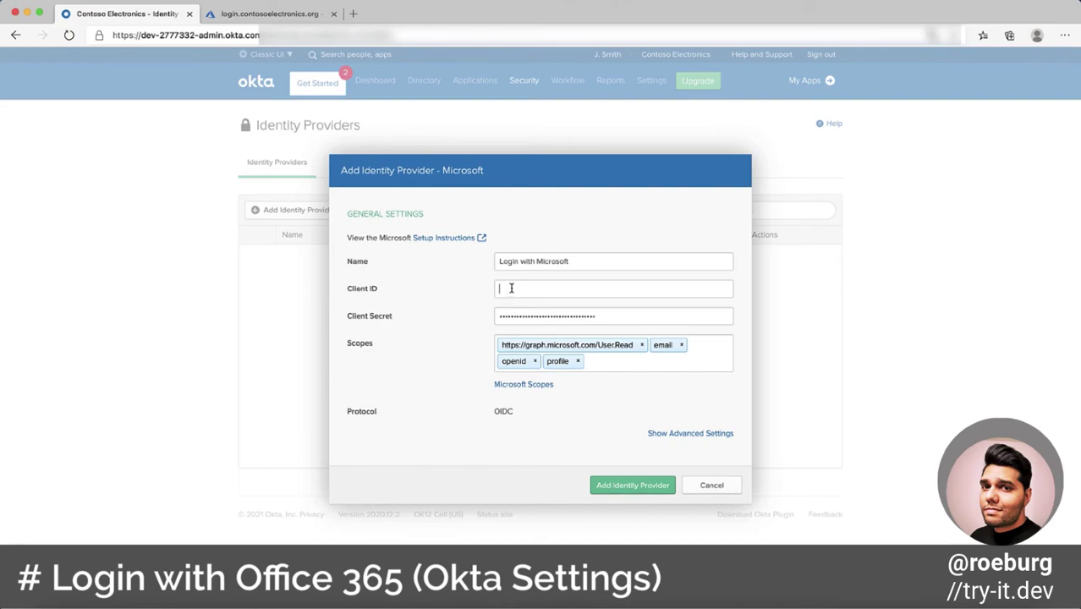
pyautogui.press('super+v')
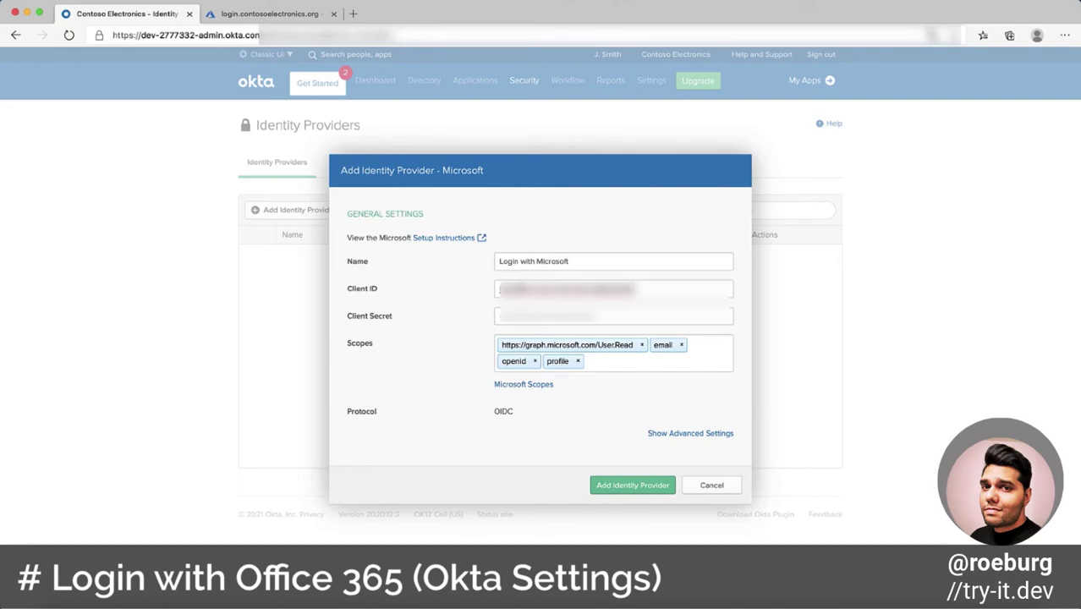
pyautogui.click(660, 485)
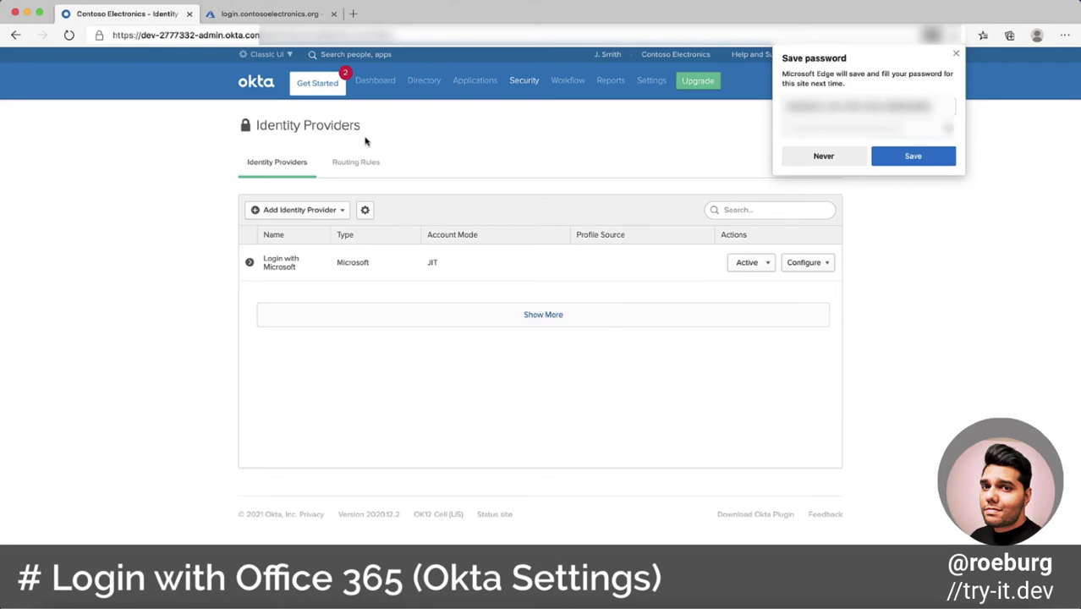
# - Start a new routing rule named 'Login with Microsoft for my Web App only'
pyautogui.click(791, 157)
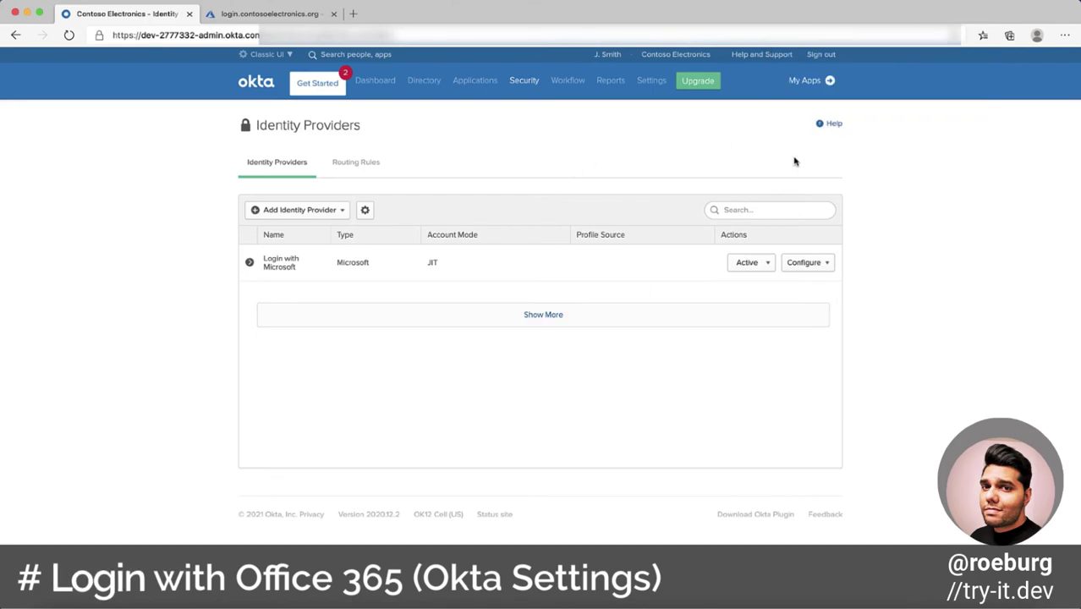
pyautogui.click(375, 165)
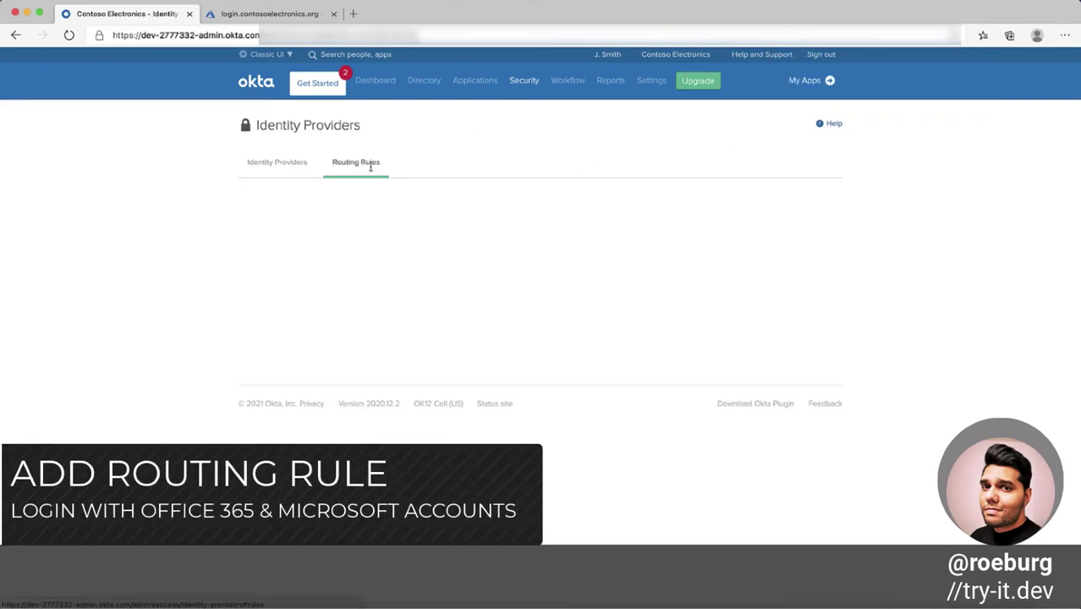
pyautogui.click(311, 216)
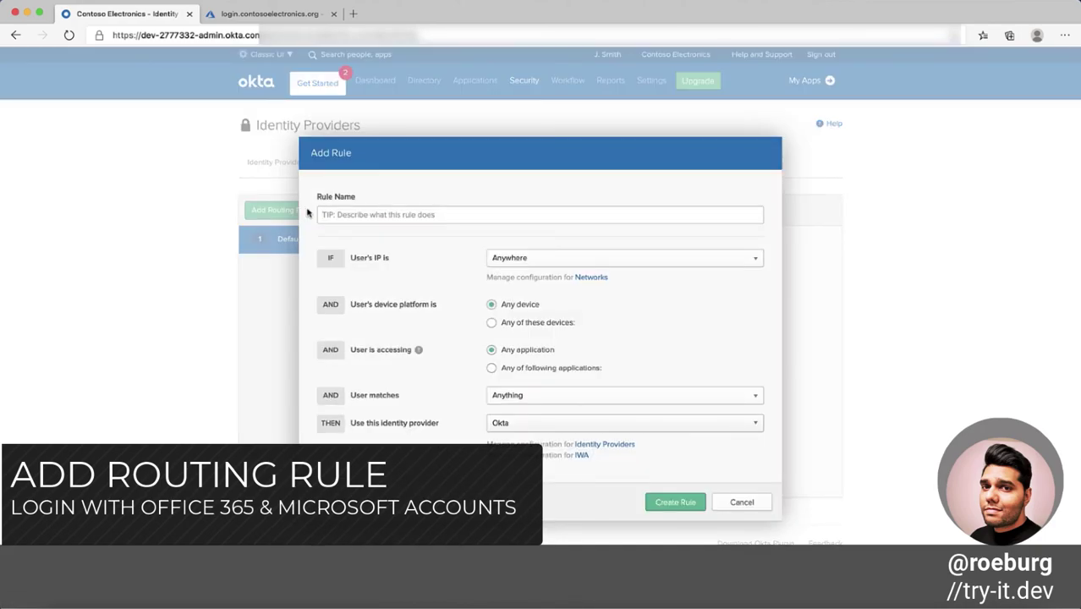
pyautogui.write('Login')
pyautogui.press('Down')
pyautogui.press('Return')
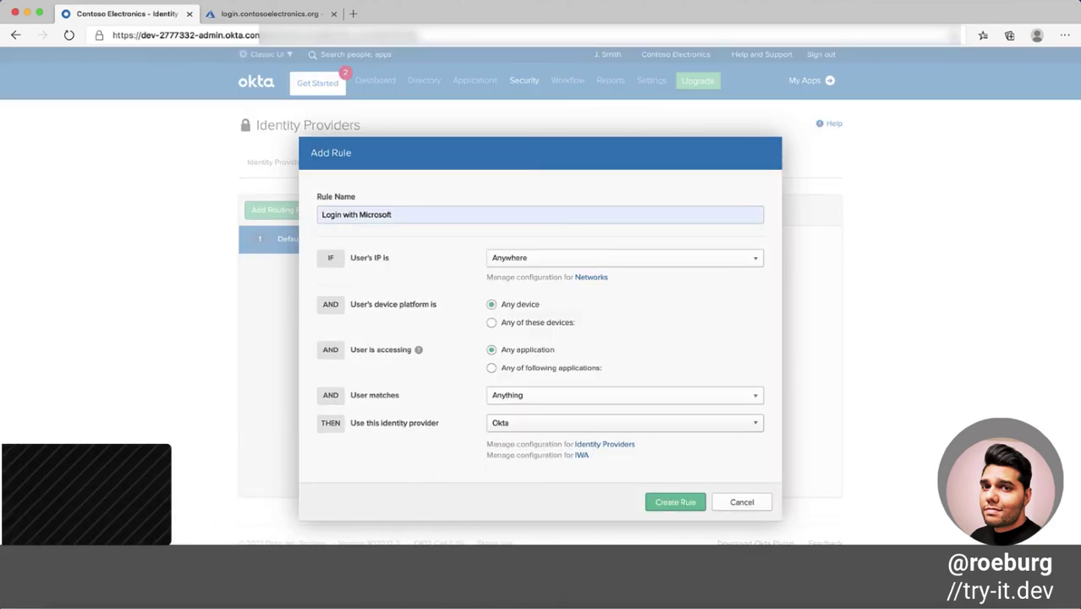
pyautogui.click(430, 218)
pyautogui.write('for my Web App only')
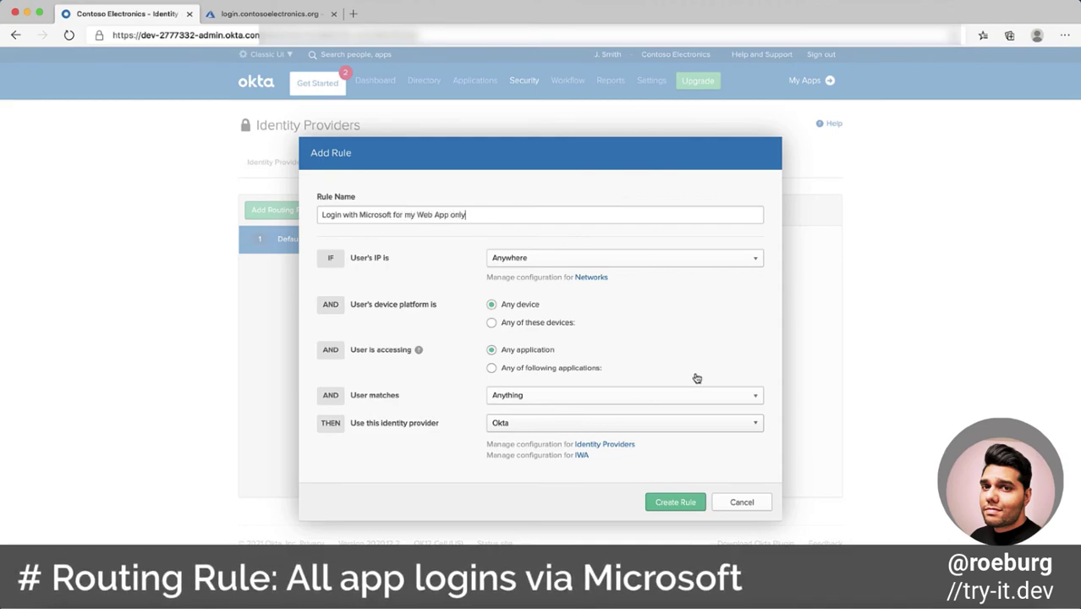
# - Limit the rule to My Web App, route it to Login with Microsoft, then create and activate it
pyautogui.click(550, 368)
pyautogui.click(558, 336)
pyautogui.write('My Web')
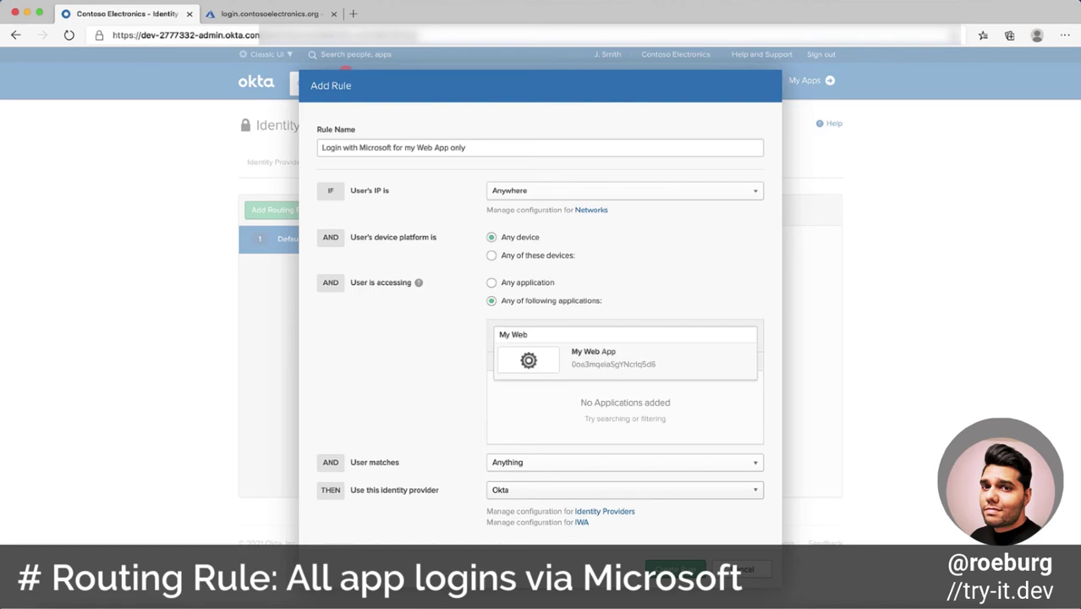
pyautogui.click(656, 368)
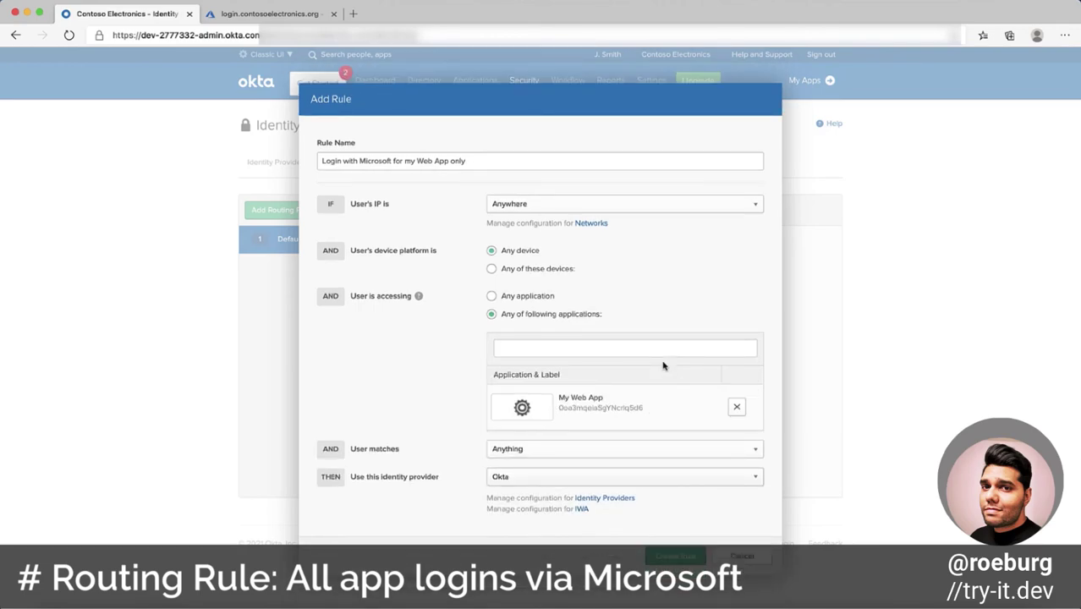
pyautogui.click(722, 477)
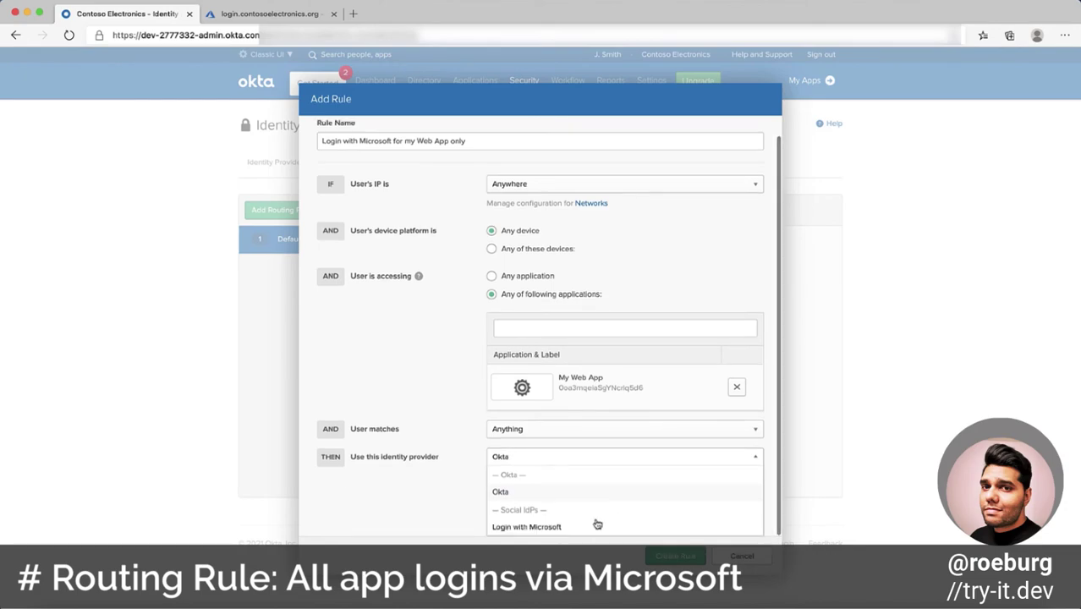
pyautogui.click(618, 521)
pyautogui.click(685, 557)
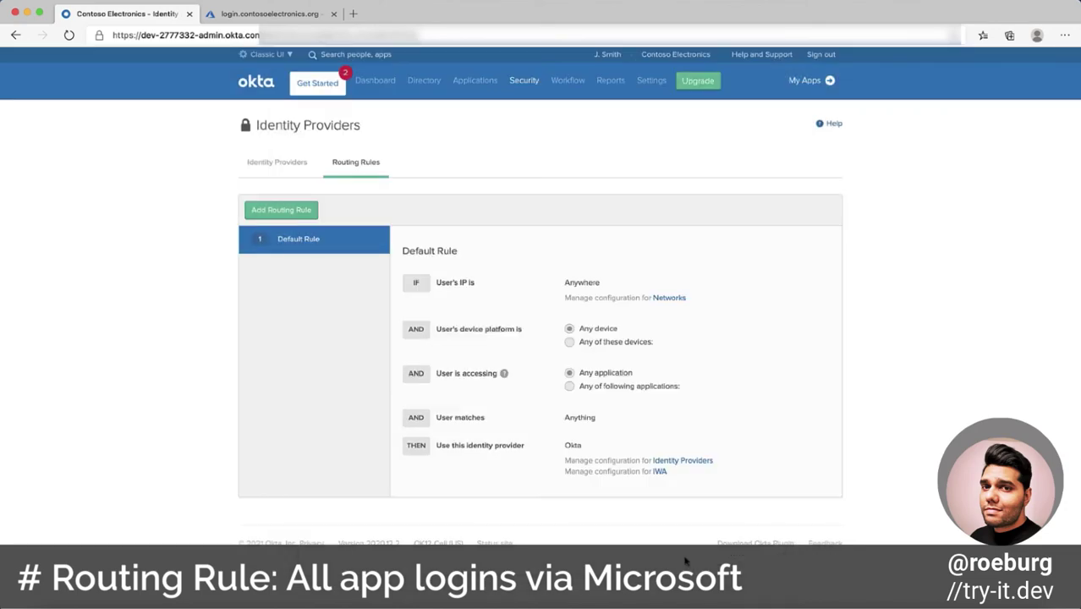
pyautogui.click(651, 383)
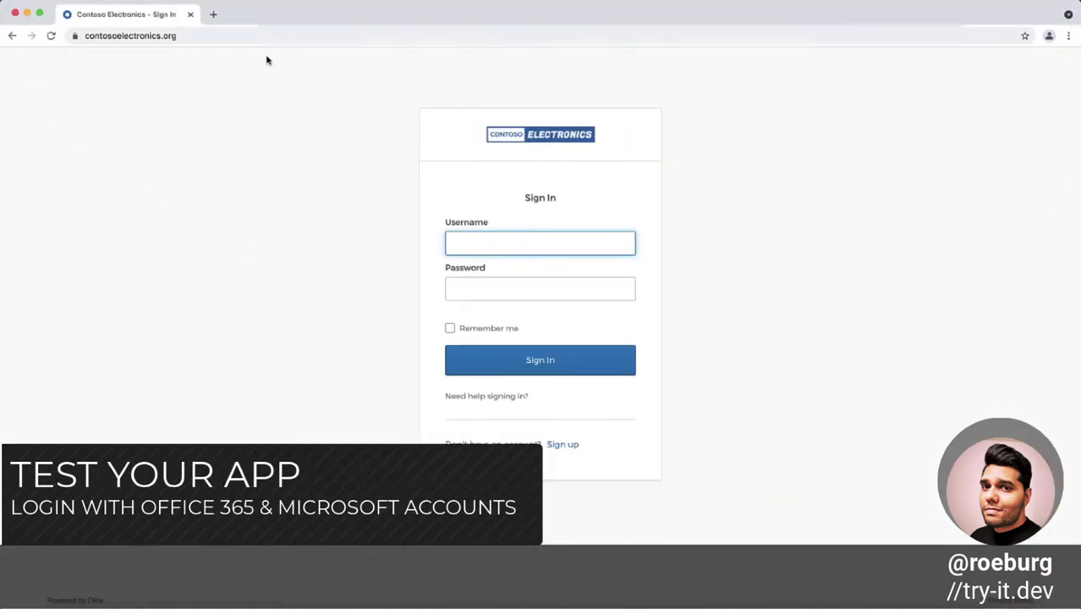
# - Open the Express Sample App at localhost:8080
pyautogui.click(218, 37)
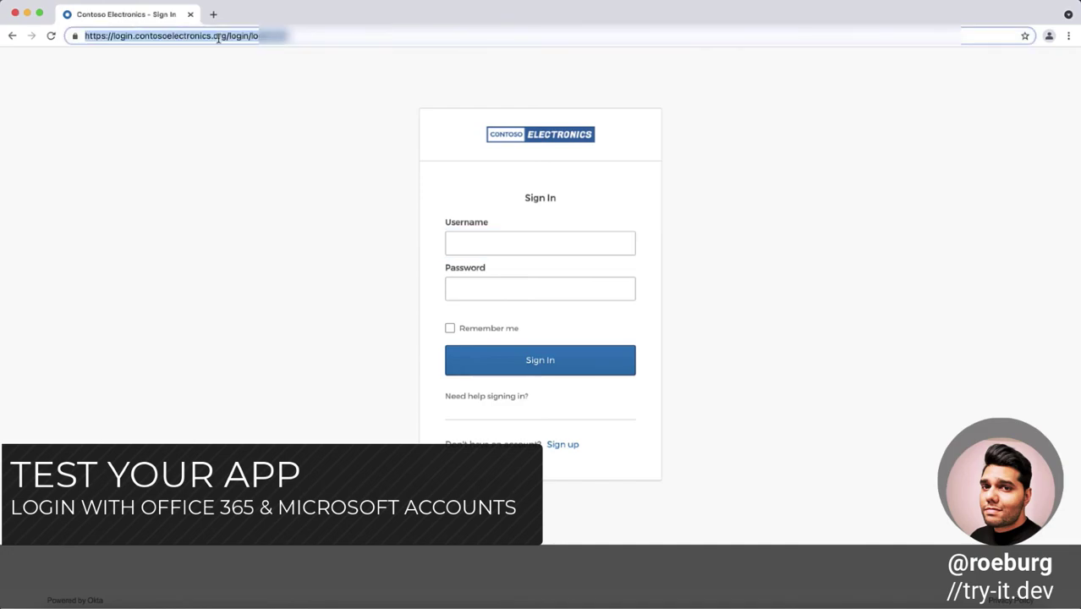
pyautogui.write('login')
pyautogui.press('BackSpace')
pyautogui.press('BackSpace')
pyautogui.press('BackSpace')
pyautogui.press('BackSpace')
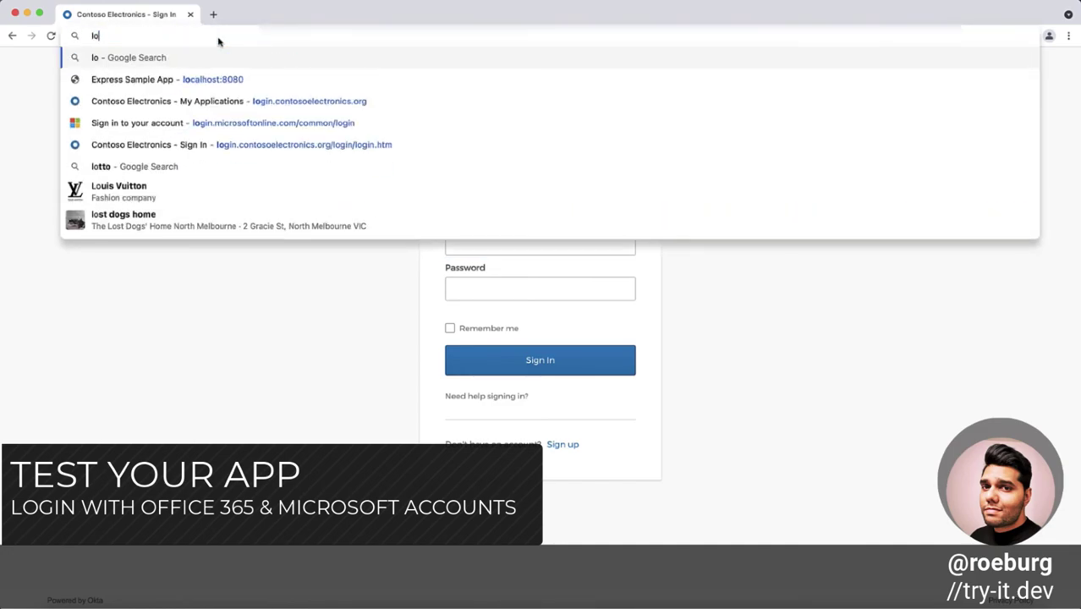
pyautogui.click(210, 78)
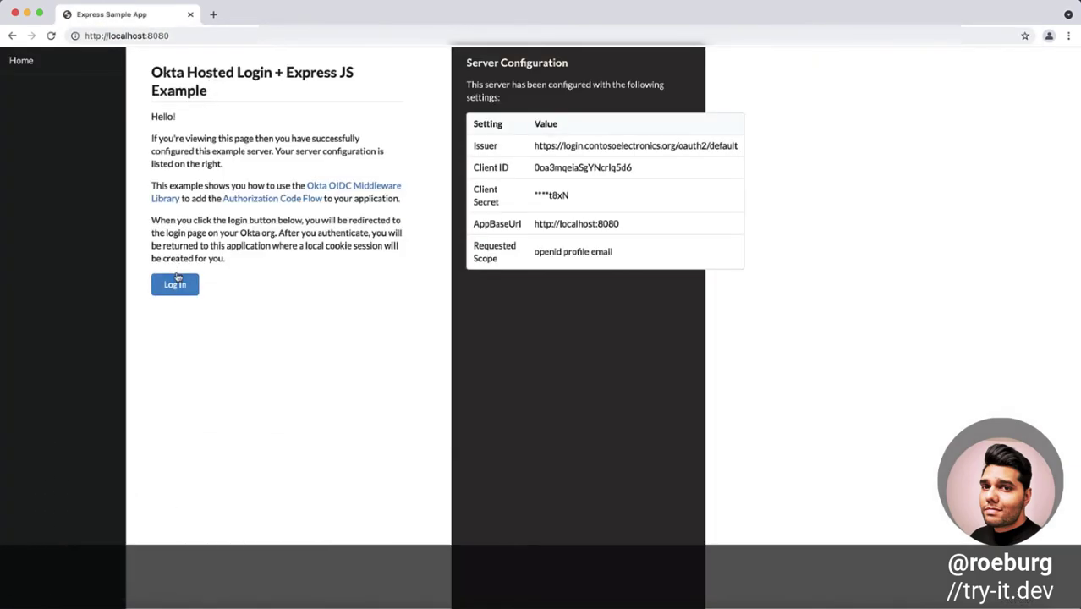
# - Log in via Microsoft, accept the requested permissions, and view My Profile
pyautogui.click(176, 285)
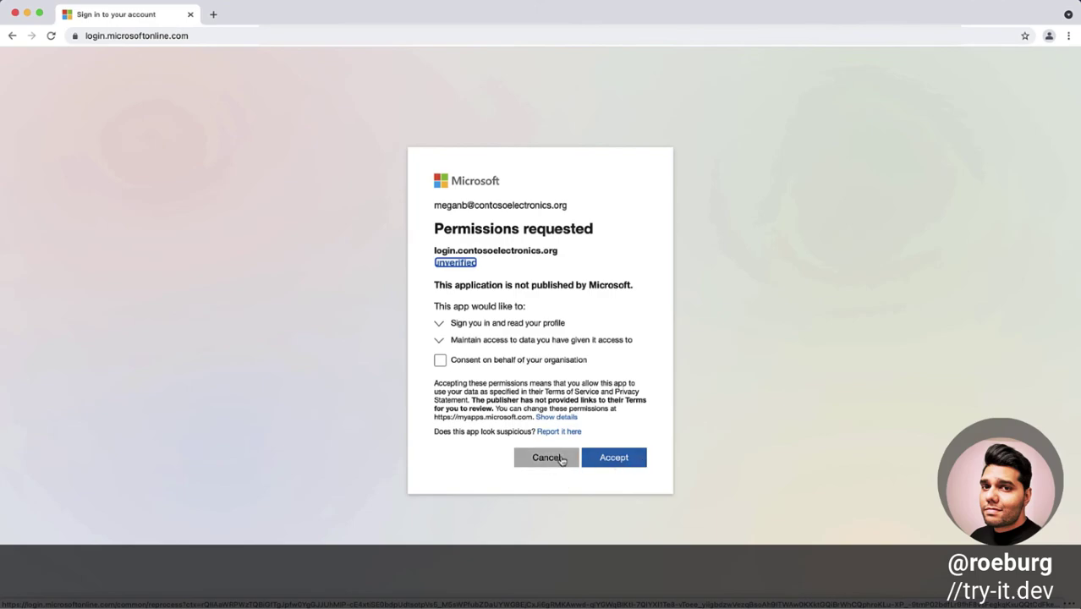
pyautogui.click(639, 460)
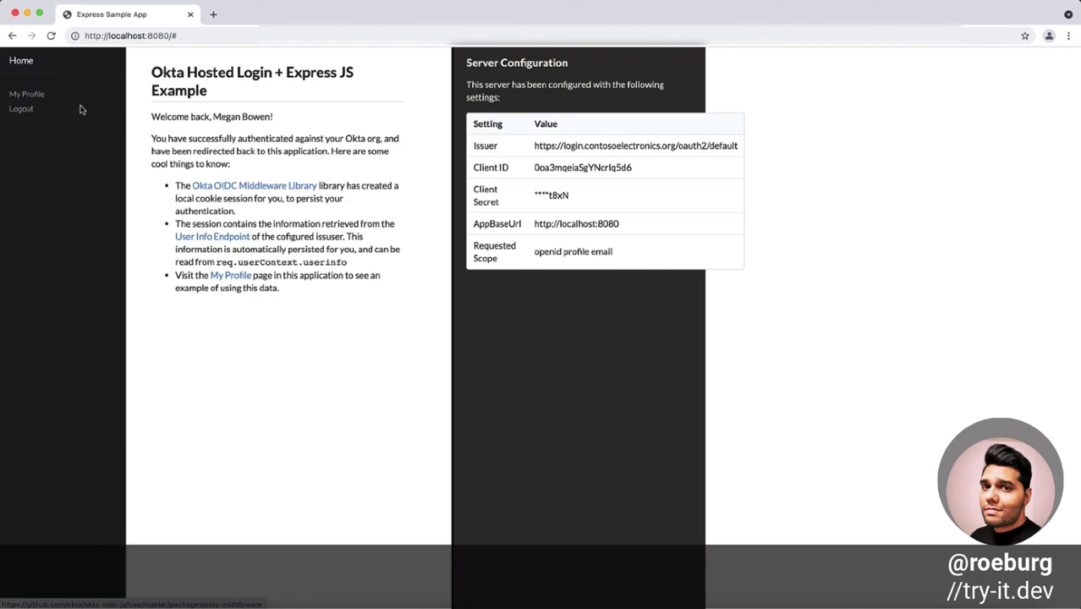
pyautogui.click(49, 97)
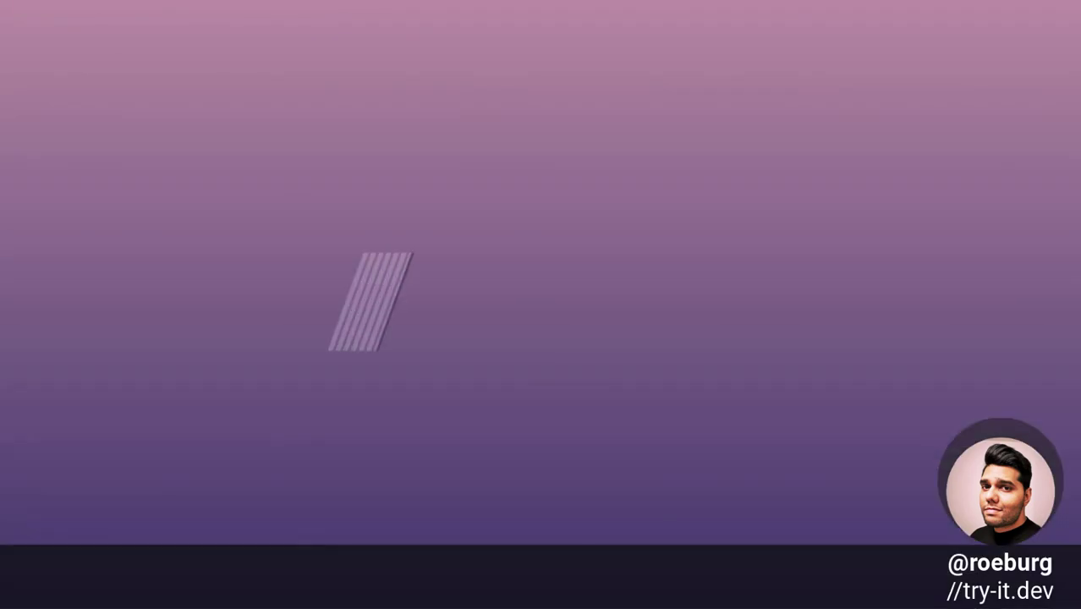